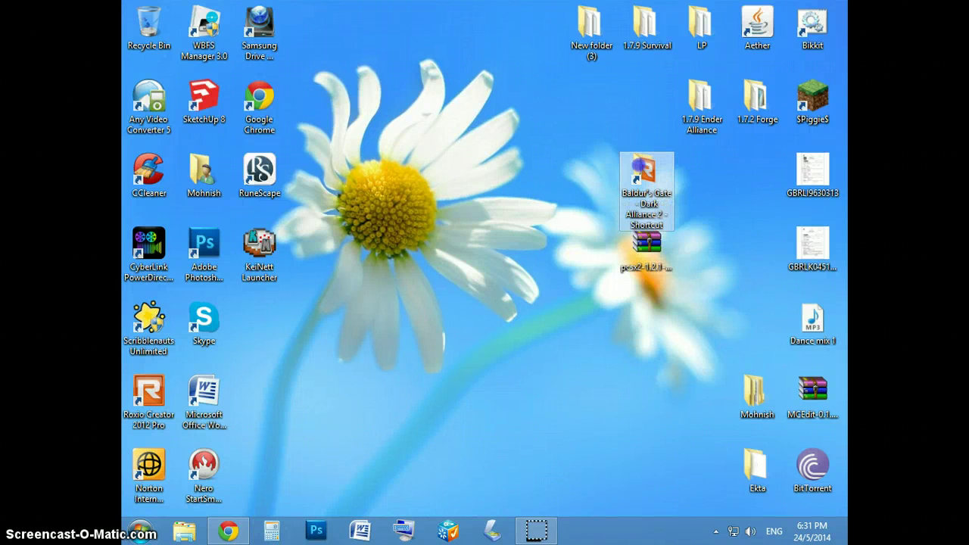
- Look inside the Baldur's Gate folder, then select and reposition the pcsx2 archive on the desktop
{"action": "double_click", "coordinate": [643, 176]}
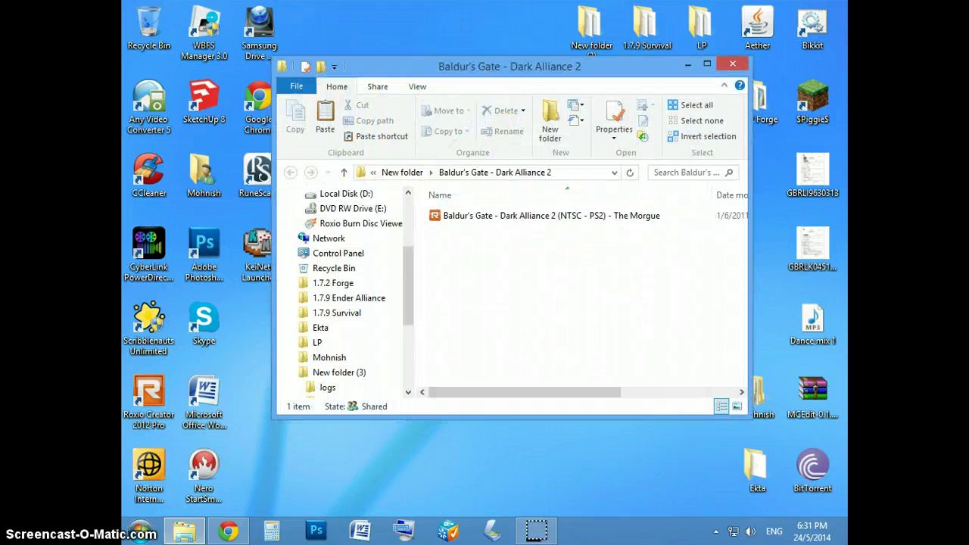
{"action": "left_click", "coordinate": [733, 64]}
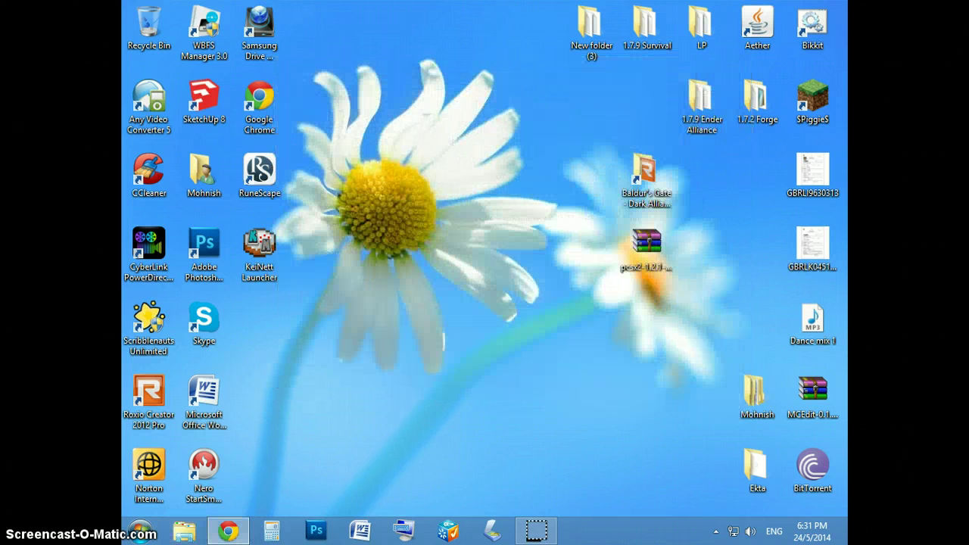
{"action": "left_click", "coordinate": [647, 244]}
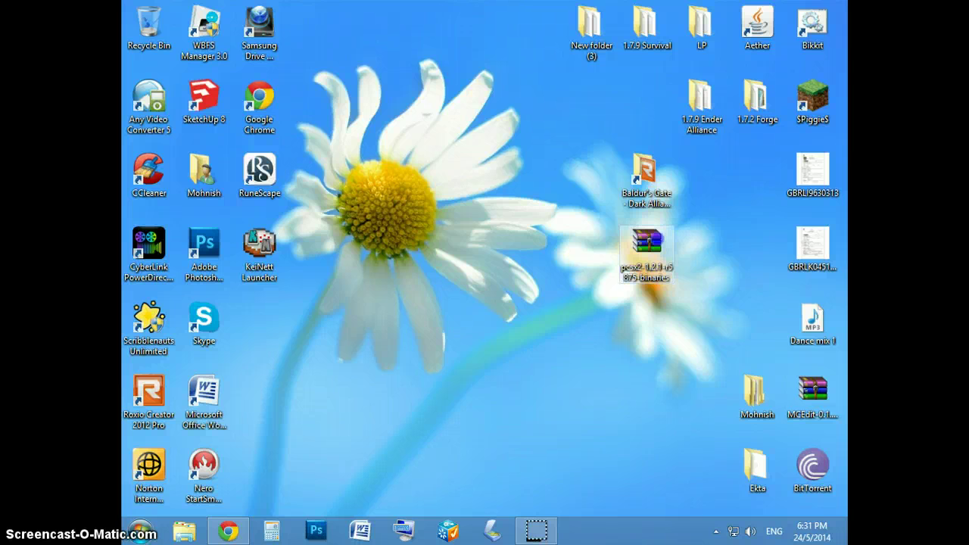
{"action": "mouse_move", "coordinate": [647, 244]}
{"action": "left_mouse_down"}
{"action": "mouse_move", "coordinate": [591, 393]}
{"action": "mouse_move", "coordinate": [646, 316]}
{"action": "mouse_move", "coordinate": [647, 254]}
{"action": "left_mouse_up"}
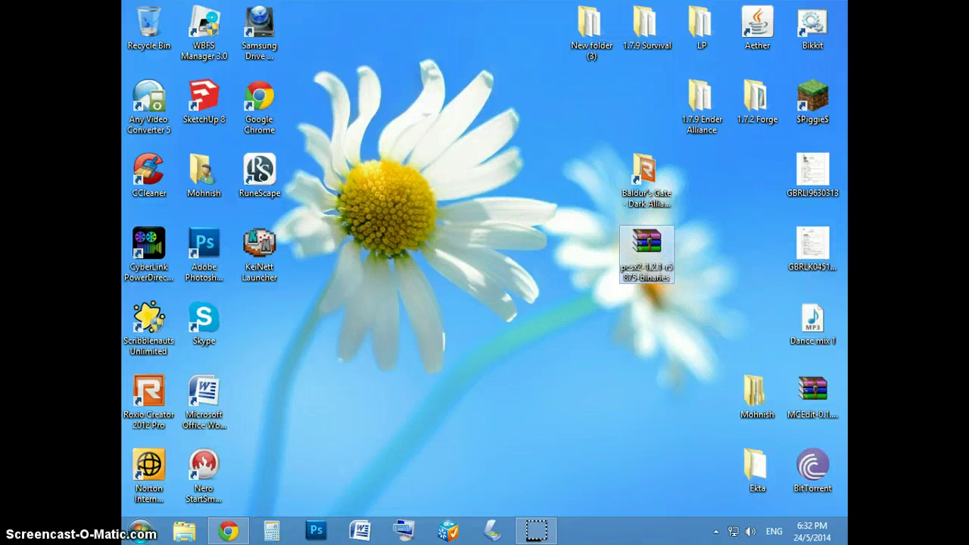
- Extract the pcsx2 archive with WinRAR into its own pcsx2-1.2.1-r5875-binaries folder
{"action": "key", "text": "Return"}
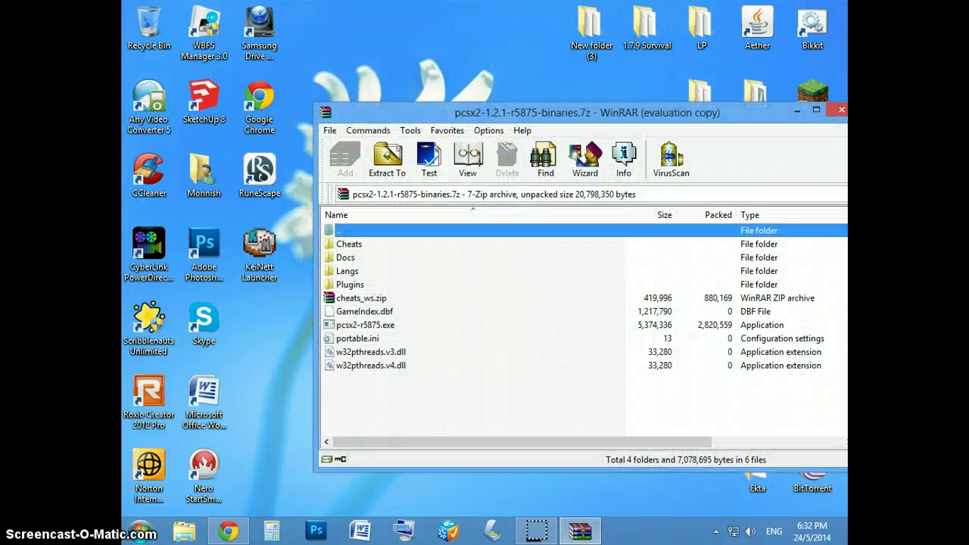
{"action": "left_click", "coordinate": [663, 295]}
{"action": "left_click", "coordinate": [841, 110]}
{"action": "right_click", "coordinate": [652, 241]}
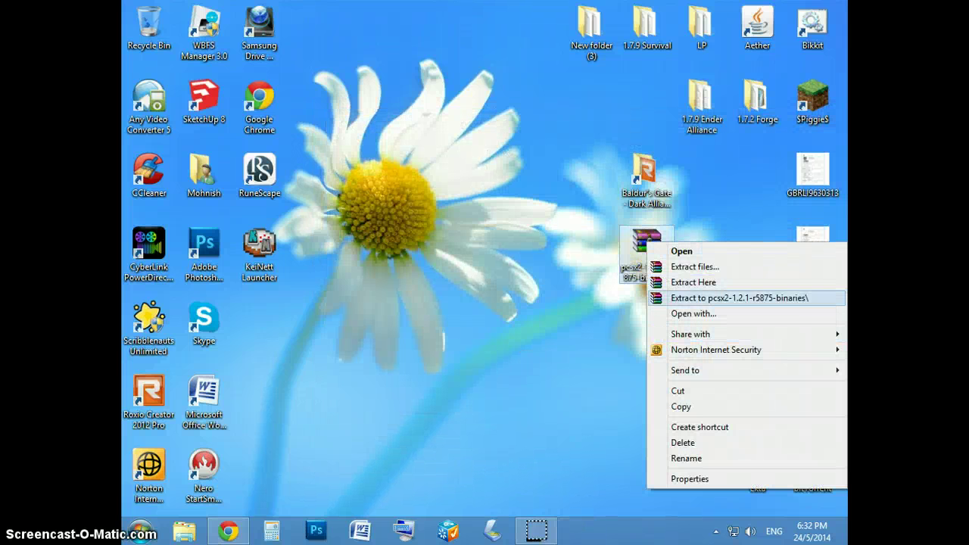
{"action": "left_click", "coordinate": [729, 297]}
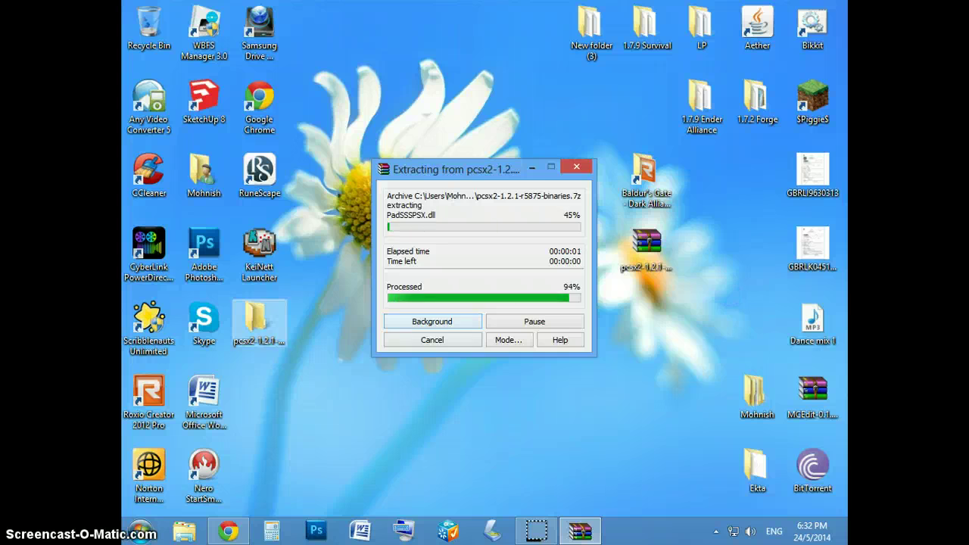
- Open the pcsx2-1.2.1-r5875-binaries folder maximized and select the pcsx2-r5875 application
{"action": "left_click_drag", "start_coordinate": [256, 320], "coordinate": [476, 389]}
{"action": "double_click", "coordinate": [477, 390]}
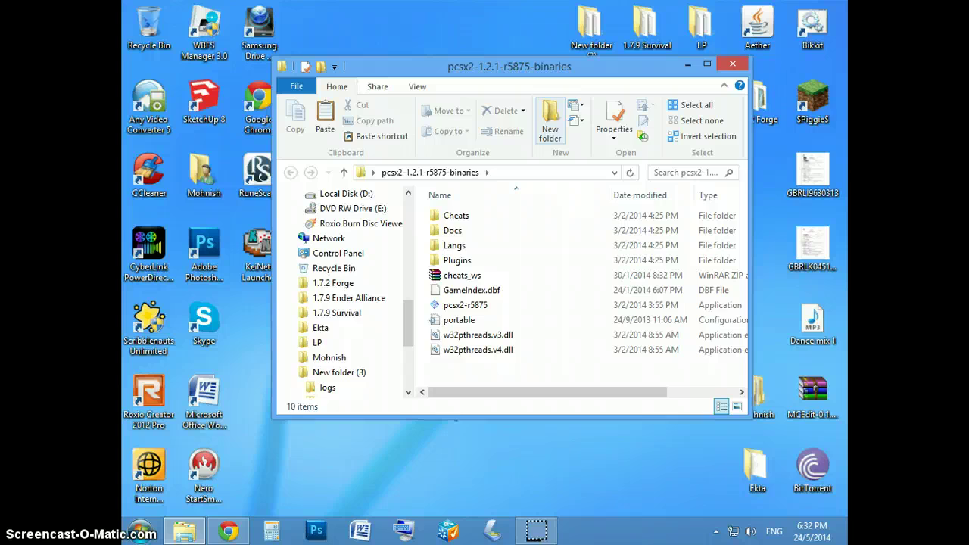
{"action": "double_click", "coordinate": [523, 65]}
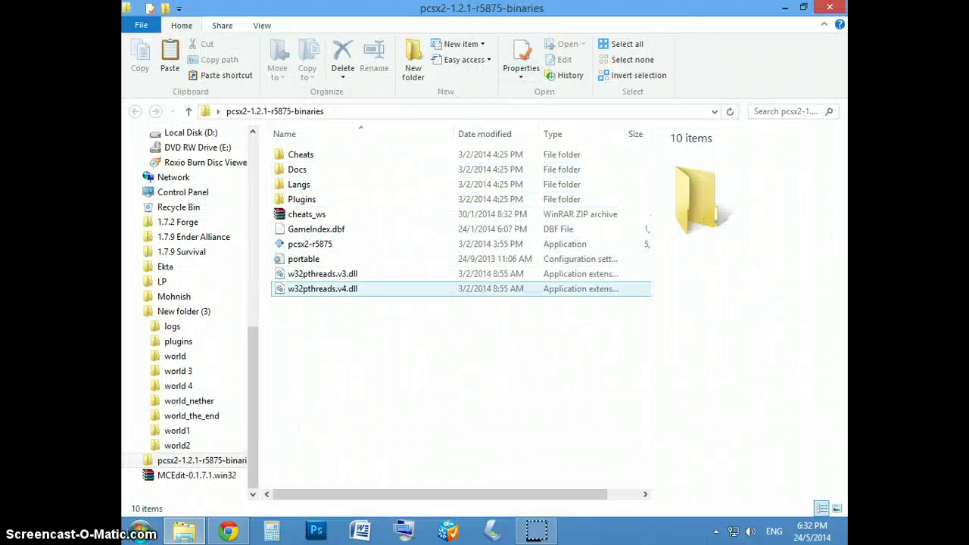
{"action": "left_click", "coordinate": [309, 244]}
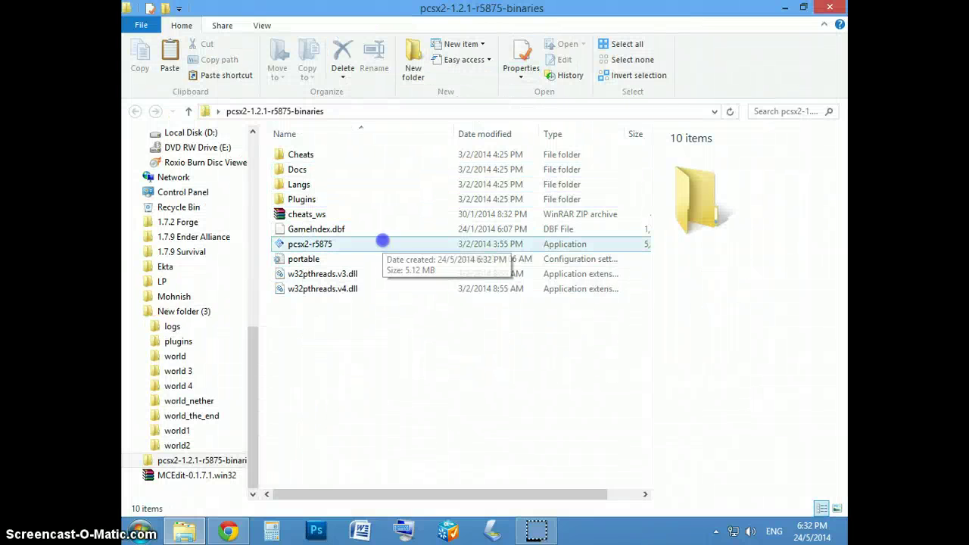
- Run pcsx2-r5875 once, accepting the default plugins and creating the bios folder, then close it
{"action": "double_click", "coordinate": [378, 244]}
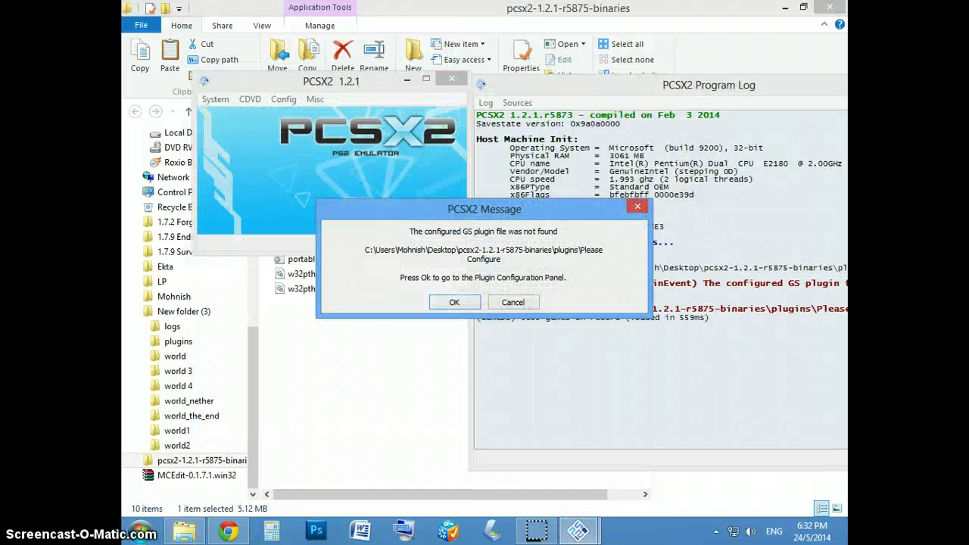
{"action": "key", "text": "Return"}
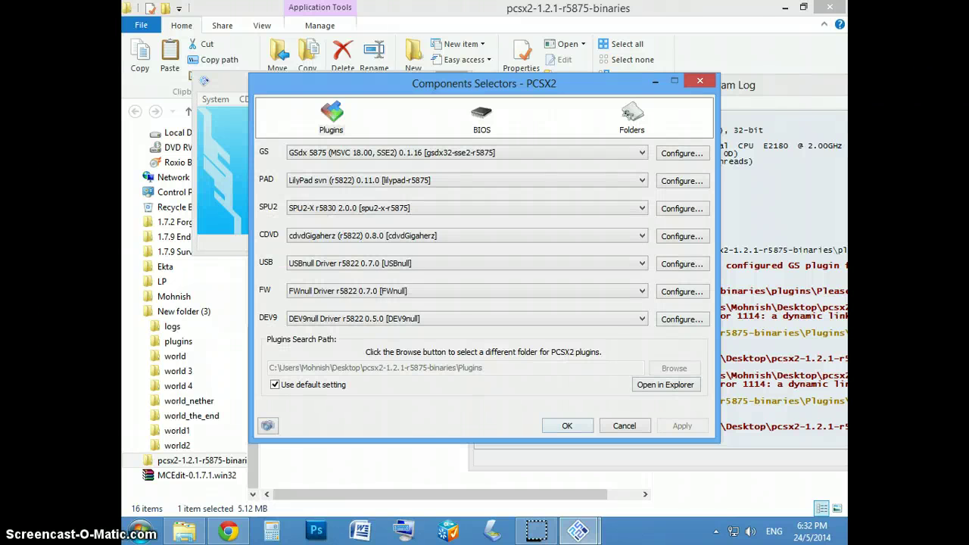
{"action": "left_click", "coordinate": [567, 426]}
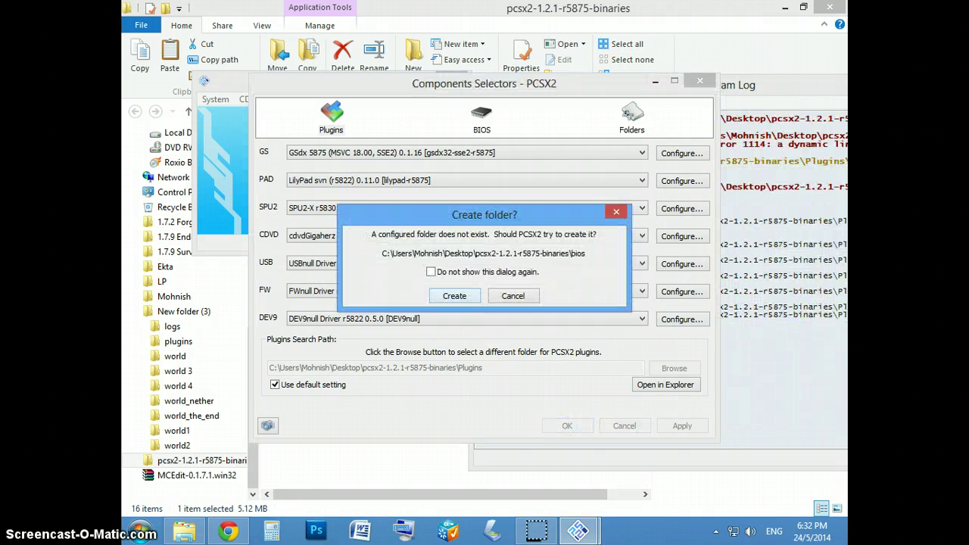
{"action": "left_click", "coordinate": [454, 295]}
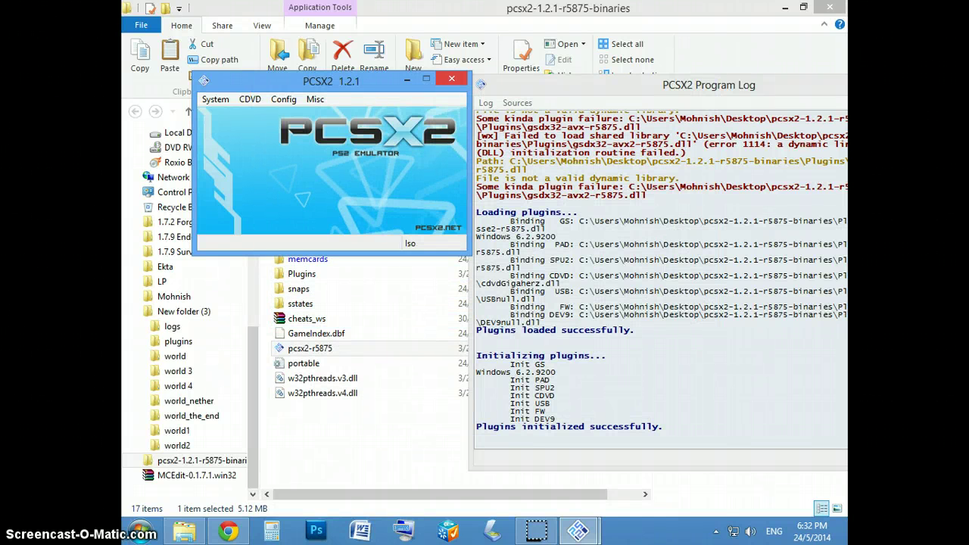
{"action": "left_click", "coordinate": [452, 79]}
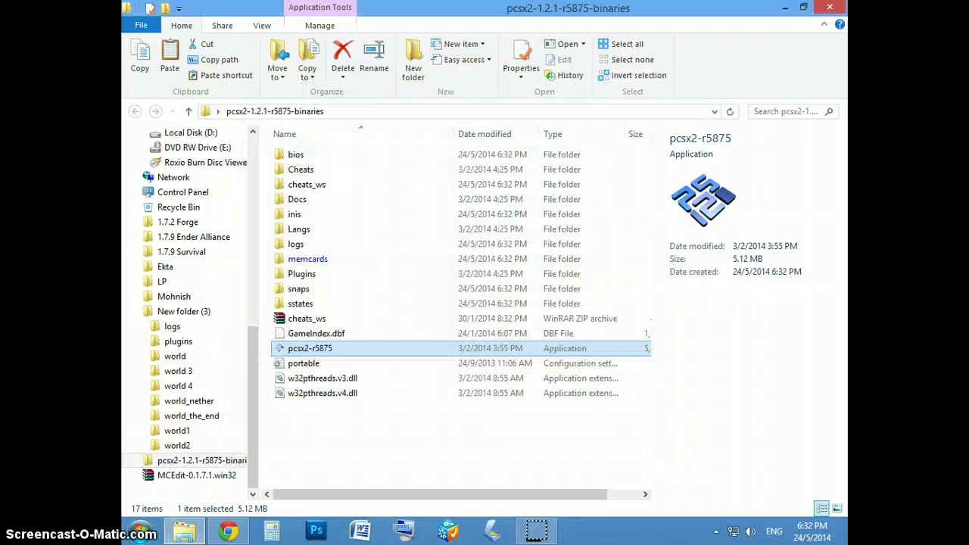
{"action": "left_click", "coordinate": [229, 532]}
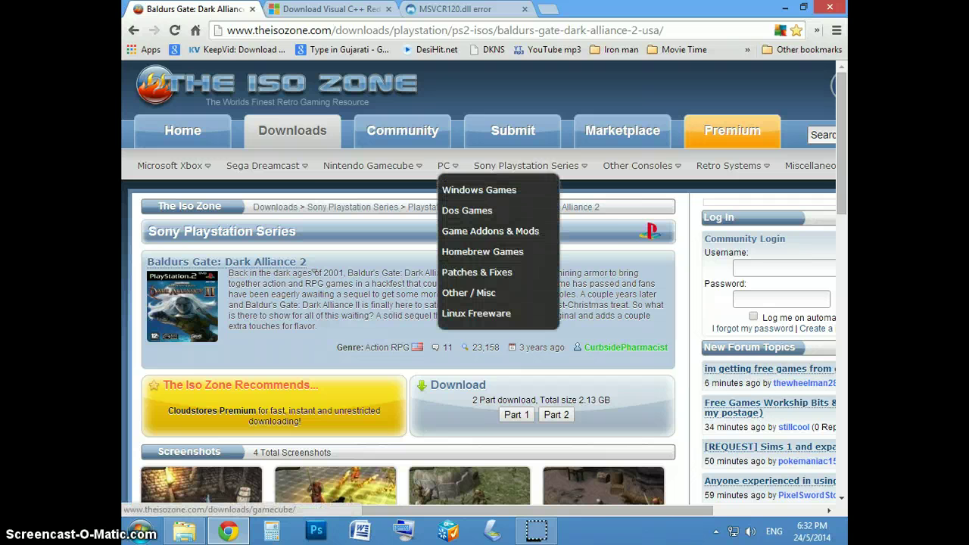
{"action": "key", "text": "ctrl+Tab"}
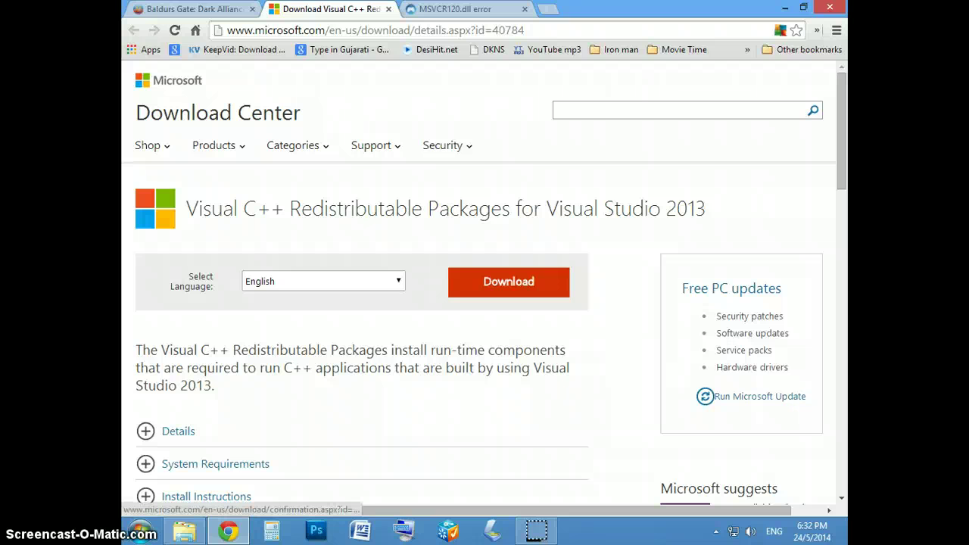
{"action": "left_click", "coordinate": [500, 281]}
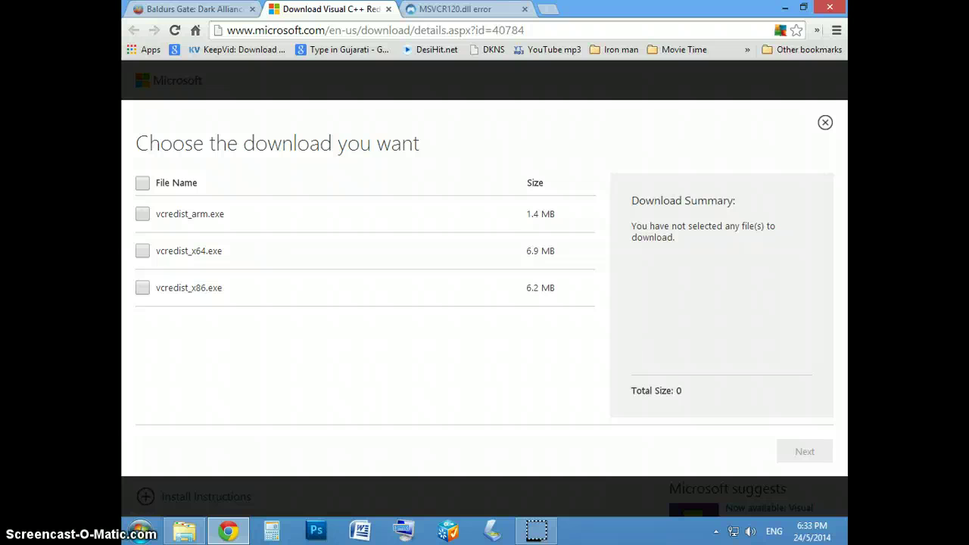
{"action": "left_click", "coordinate": [142, 288]}
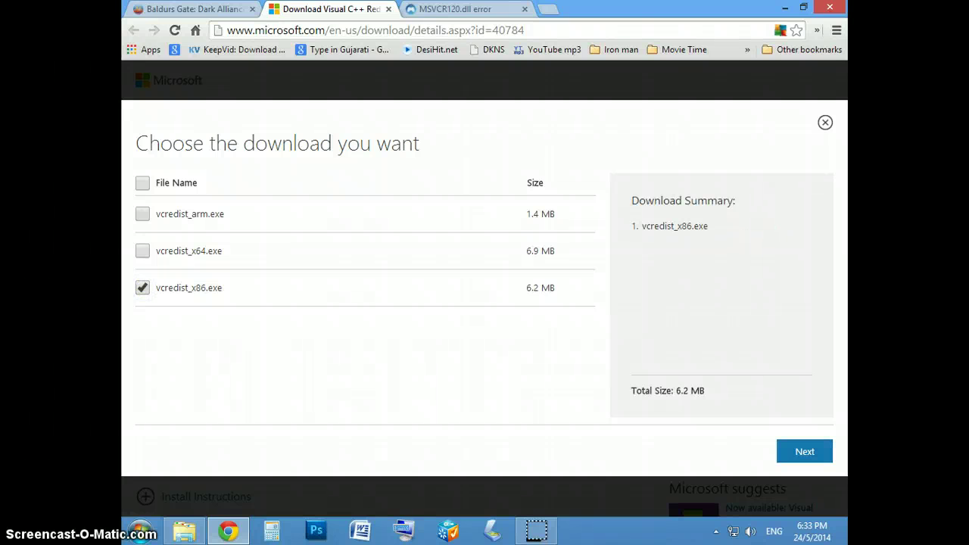
{"action": "left_click", "coordinate": [142, 251]}
{"action": "left_click", "coordinate": [142, 288]}
{"action": "left_click", "coordinate": [142, 250]}
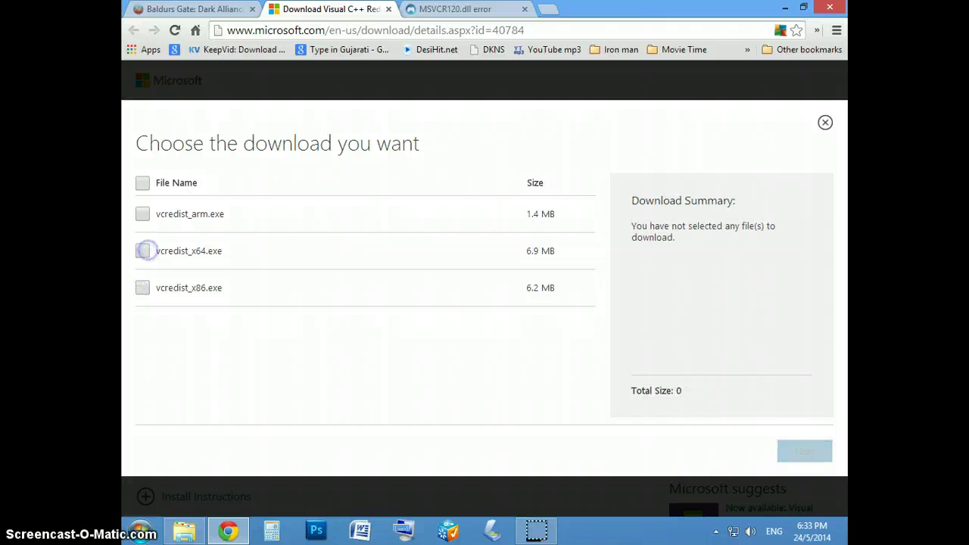
{"action": "left_click", "coordinate": [195, 9]}
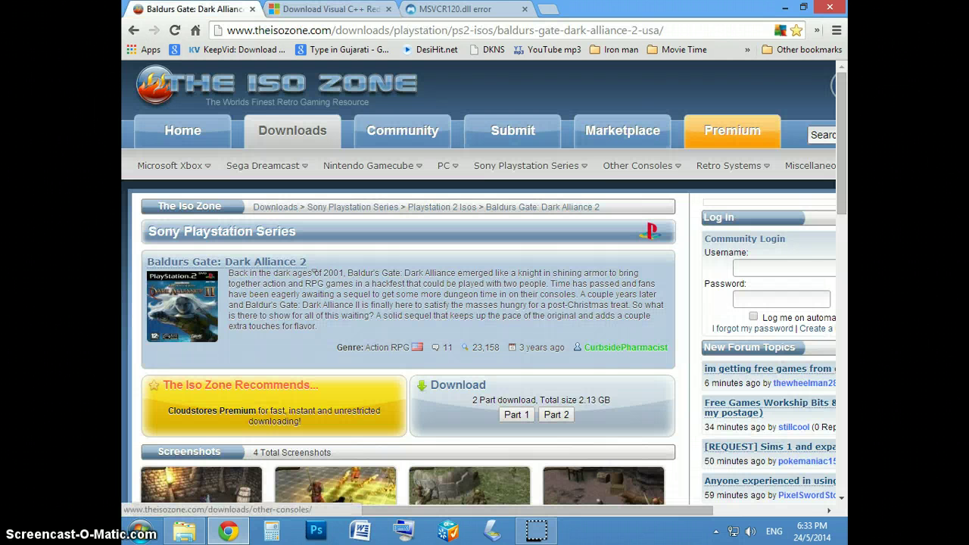
{"action": "key", "text": "alt+Tab"}
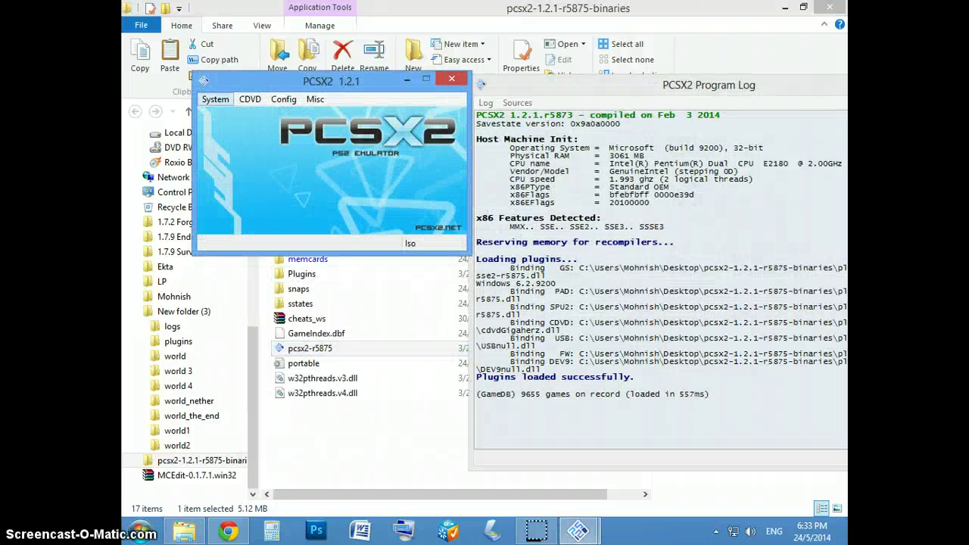
- Open Config > Controllers (PAD) > Plugin Settings for the LilyPad controller plugin
{"action": "left_click", "coordinate": [215, 99]}
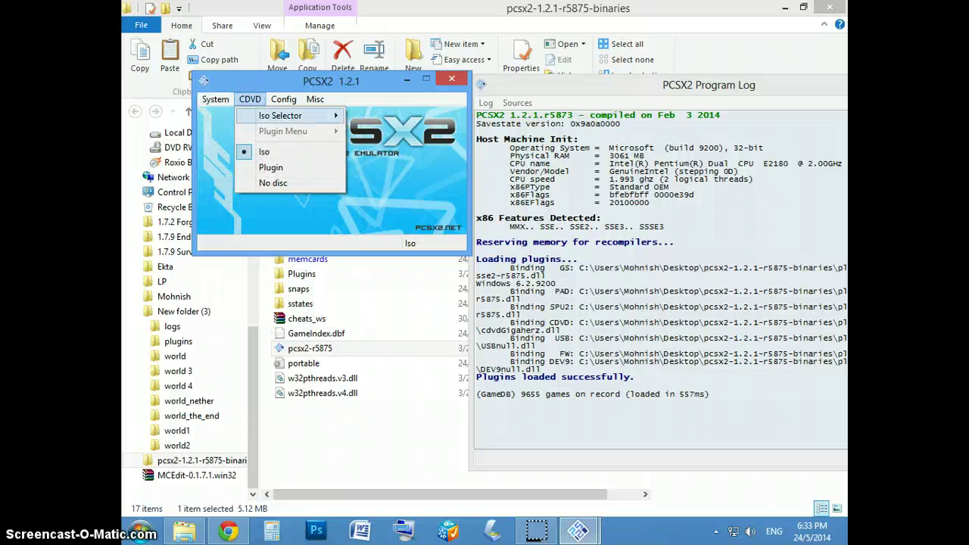
{"action": "mouse_move", "coordinate": [315, 99]}
{"action": "mouse_move", "coordinate": [283, 99]}
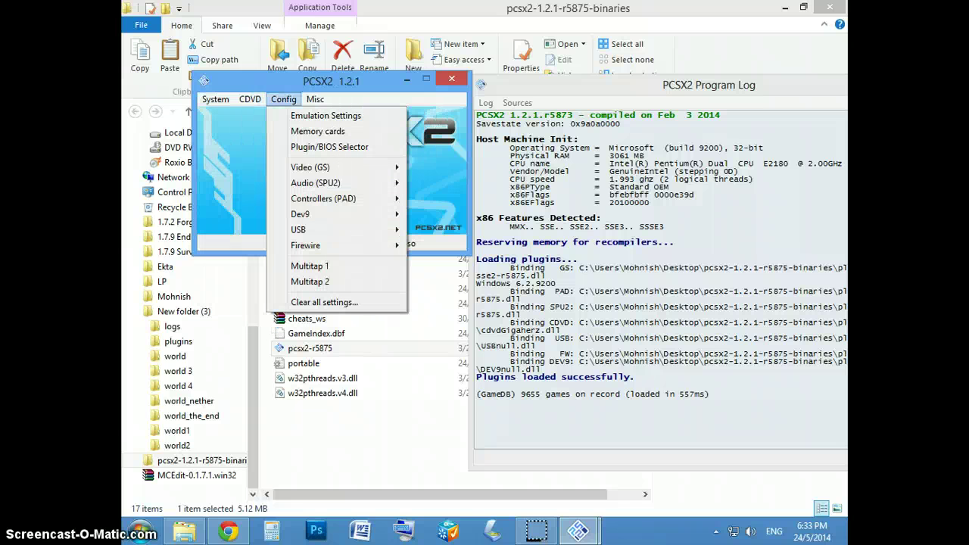
{"action": "mouse_move", "coordinate": [364, 199]}
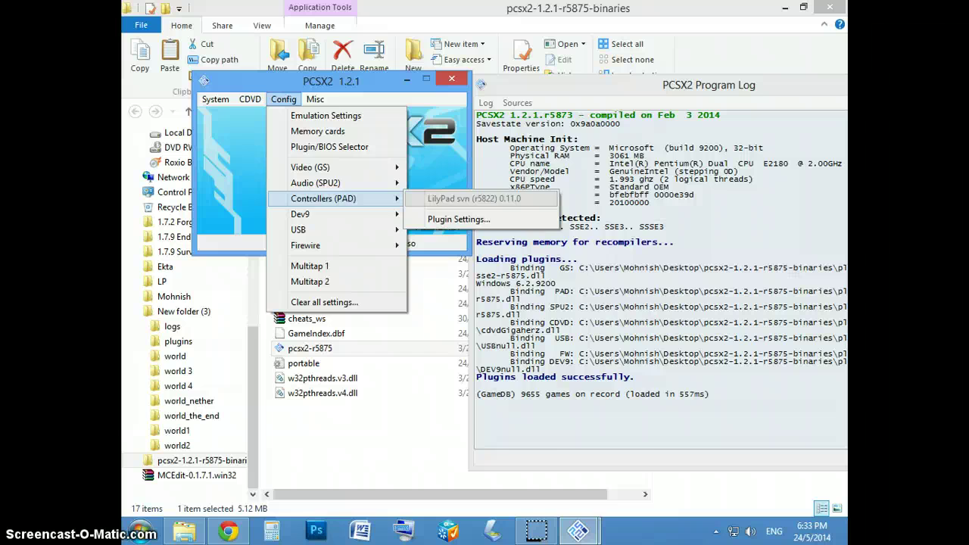
{"action": "left_click", "coordinate": [458, 218]}
- On Pad 1, map W, A, D, S to D-pad Up, Left, Right and Down
{"action": "left_click", "coordinate": [256, 97]}
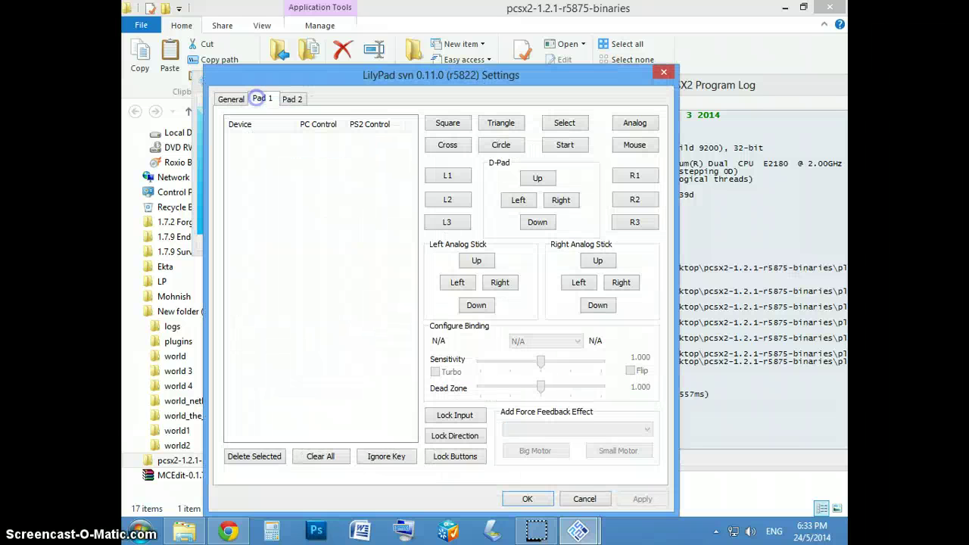
{"action": "left_click_drag", "start_coordinate": [362, 76], "coordinate": [352, 50]}
{"action": "left_click", "coordinate": [527, 154]}
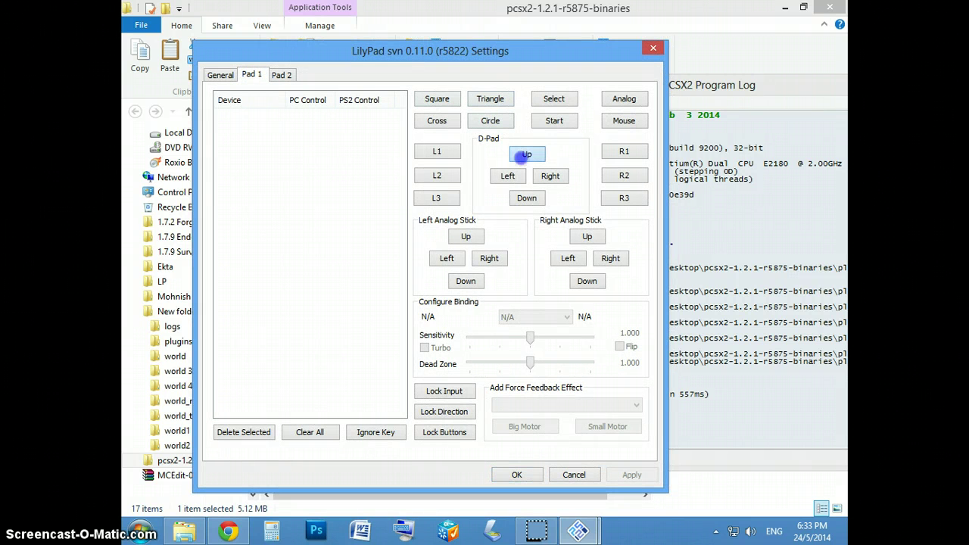
{"action": "key", "text": "w"}
{"action": "left_click", "coordinate": [507, 175]}
{"action": "key", "text": "a"}
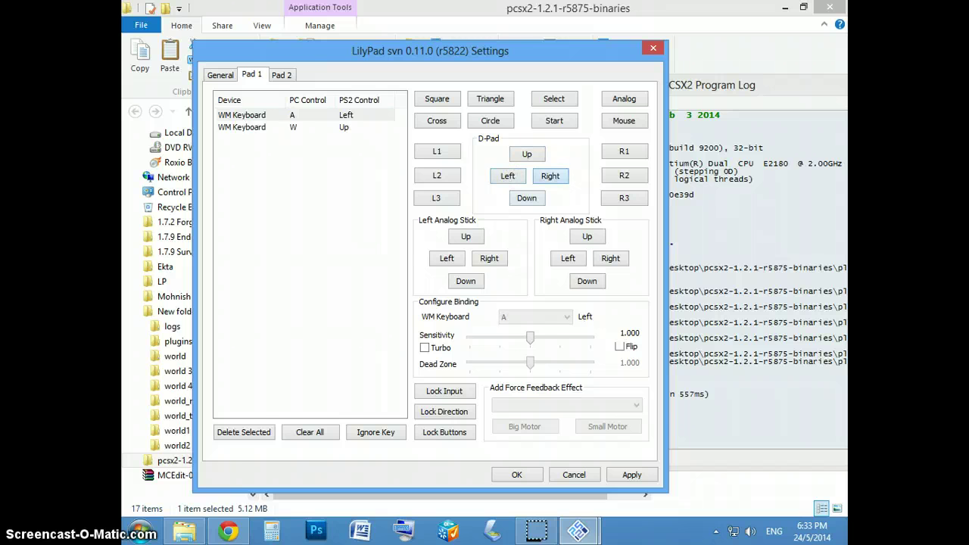
{"action": "key", "text": "d"}
{"action": "left_click", "coordinate": [527, 198]}
{"action": "key", "text": "s"}
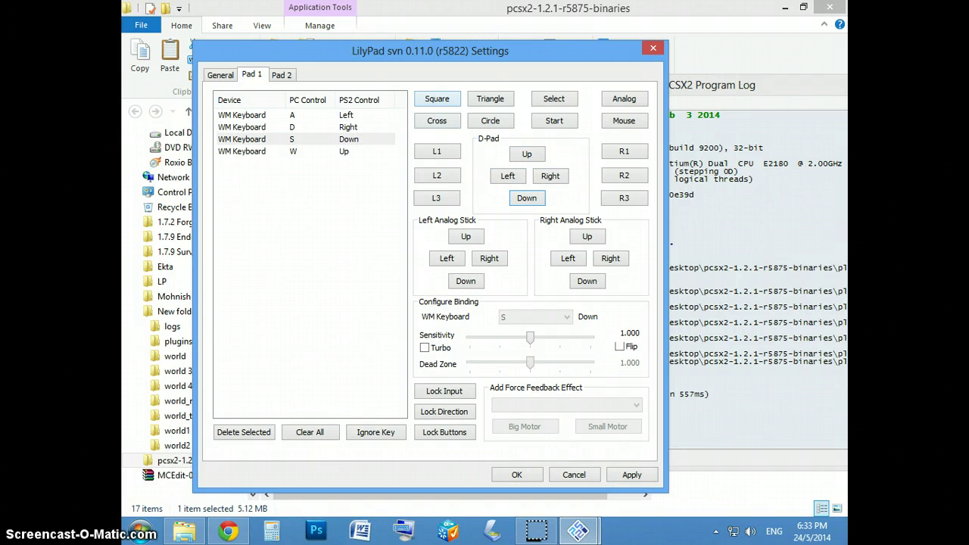
- Map X to Cross, C to Circle, Z to Square and V to Triangle
{"action": "left_click", "coordinate": [432, 123]}
{"action": "key", "text": "x"}
{"action": "left_click", "coordinate": [498, 122]}
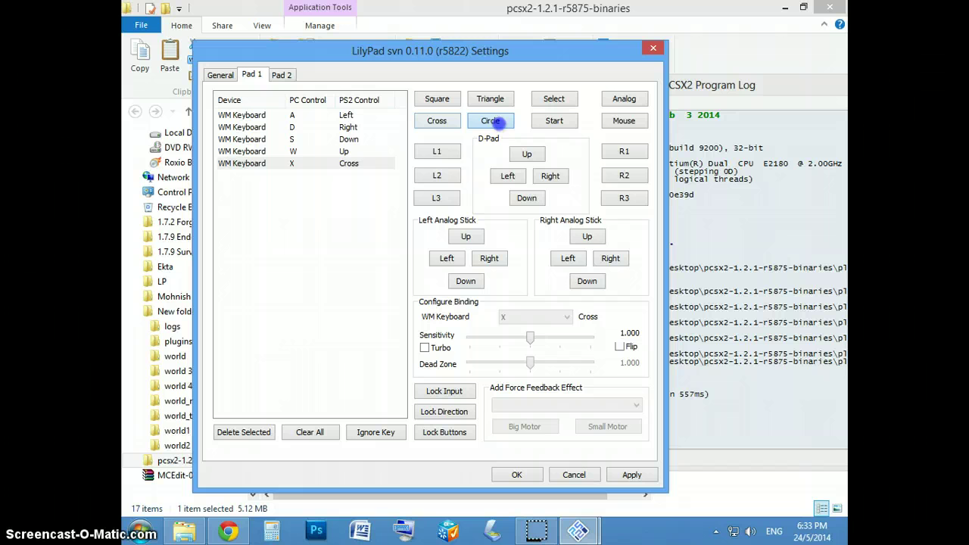
{"action": "key", "text": "c"}
{"action": "left_click", "coordinate": [436, 99]}
{"action": "key", "text": "z"}
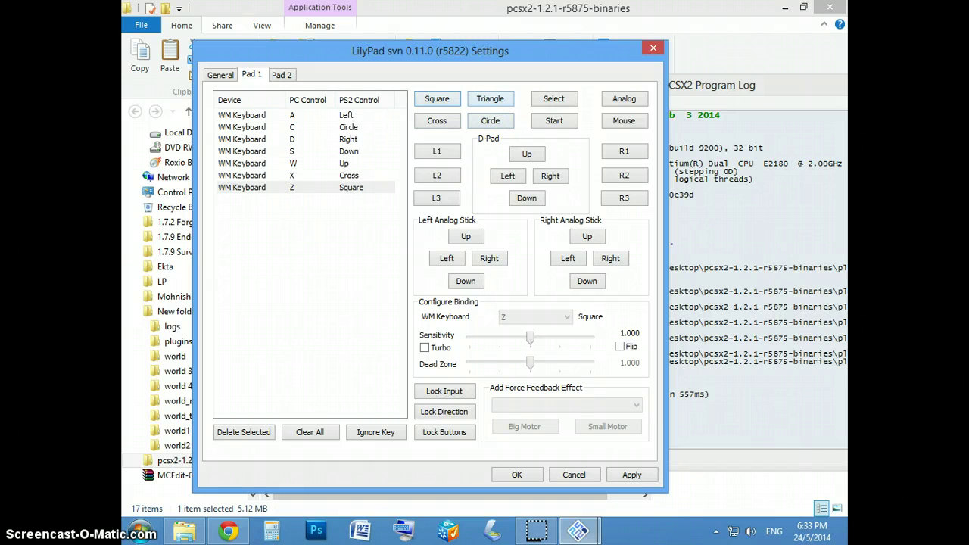
{"action": "left_click", "coordinate": [490, 99]}
{"action": "key", "text": "v"}
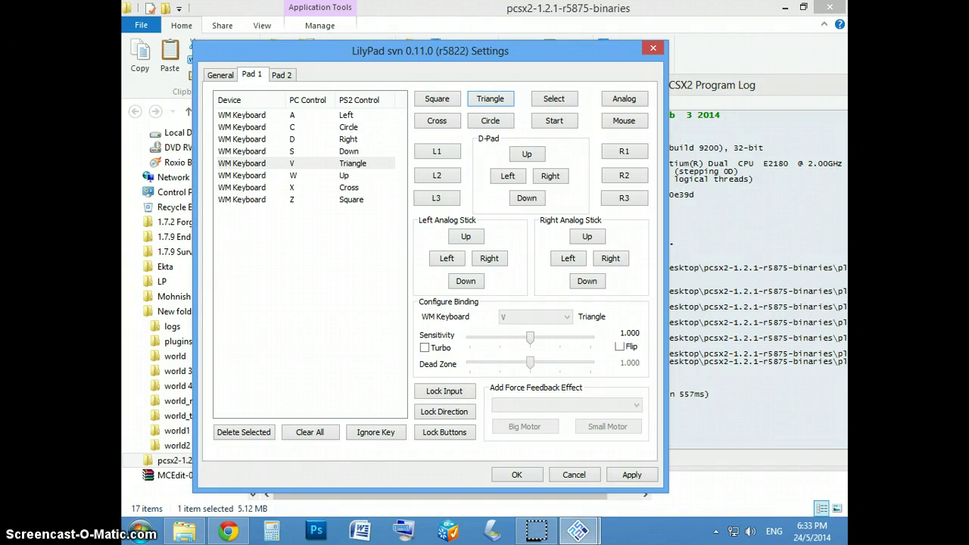
- Bind the Up, Left, Right and Down arrow keys to the left analog stick directions
{"action": "left_click", "coordinate": [526, 153]}
{"action": "left_click", "coordinate": [466, 236]}
{"action": "key", "text": "Up"}
{"action": "left_click", "coordinate": [446, 258]}
{"action": "key", "text": "Left"}
{"action": "left_click", "coordinate": [489, 258]}
{"action": "key", "text": "Right"}
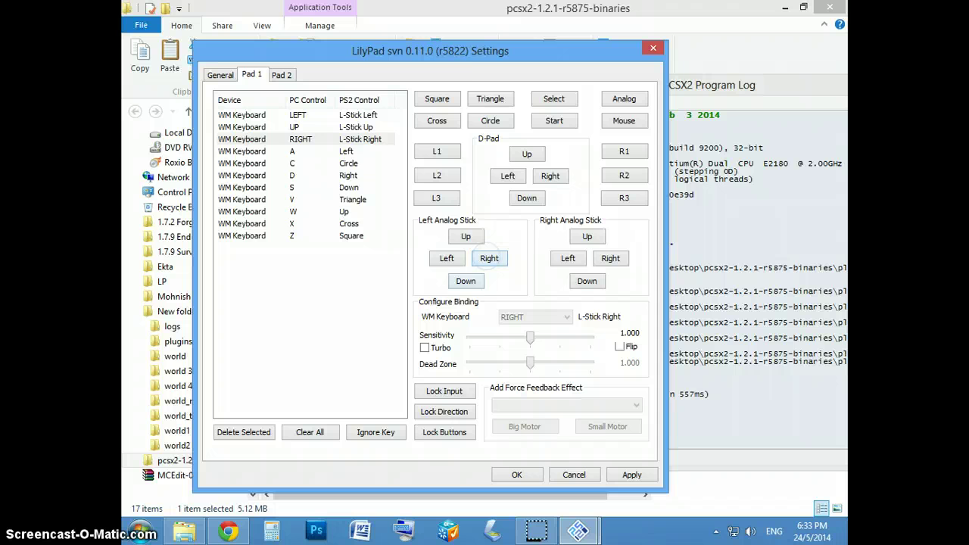
{"action": "left_click", "coordinate": [466, 281]}
{"action": "key", "text": "Down"}
- Save the pad bindings and load the Baldur's Gate Dark Alliance 2 ISO through the Iso Selector
{"action": "left_click", "coordinate": [517, 475]}
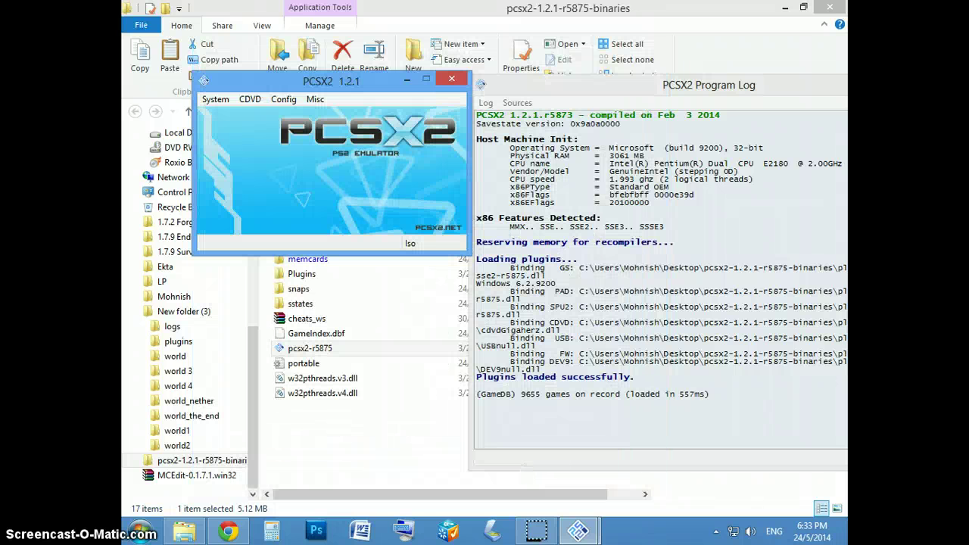
{"action": "left_click", "coordinate": [250, 99]}
{"action": "mouse_move", "coordinate": [280, 115]}
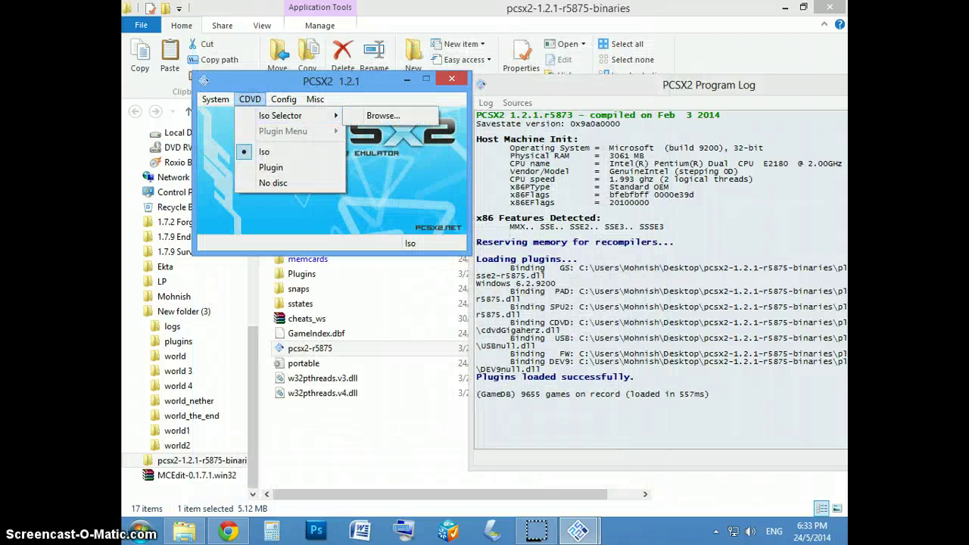
{"action": "left_click", "coordinate": [383, 115]}
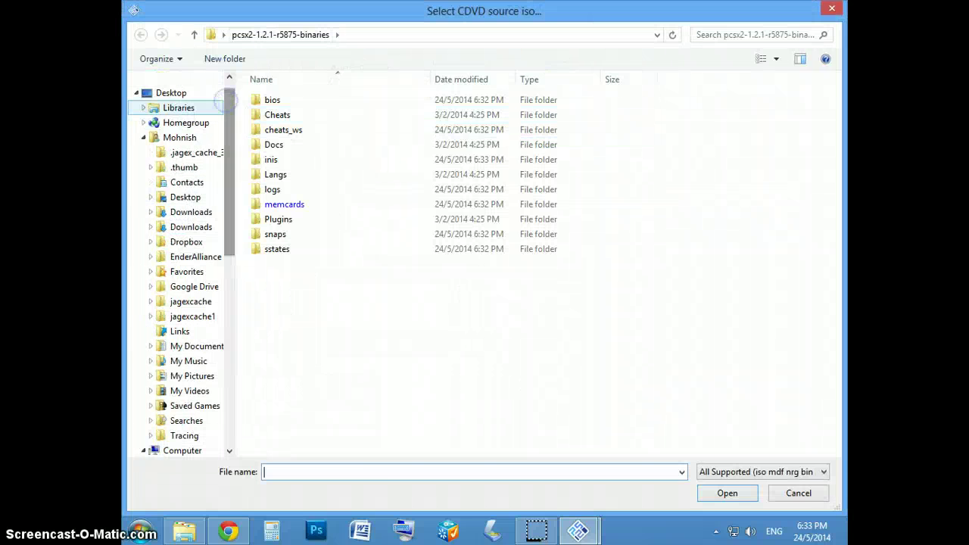
{"action": "left_click", "coordinate": [168, 93]}
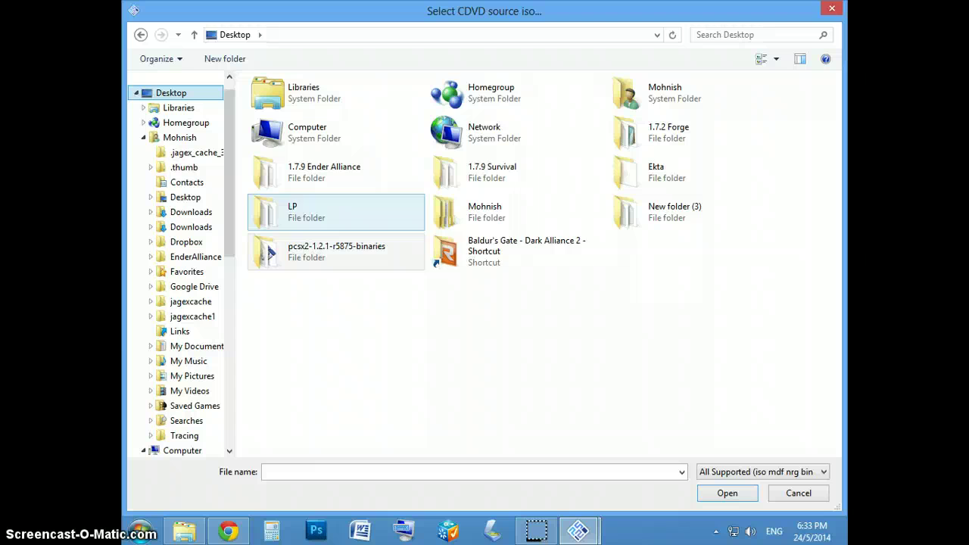
{"action": "double_click", "coordinate": [443, 248]}
{"action": "double_click", "coordinate": [334, 101]}
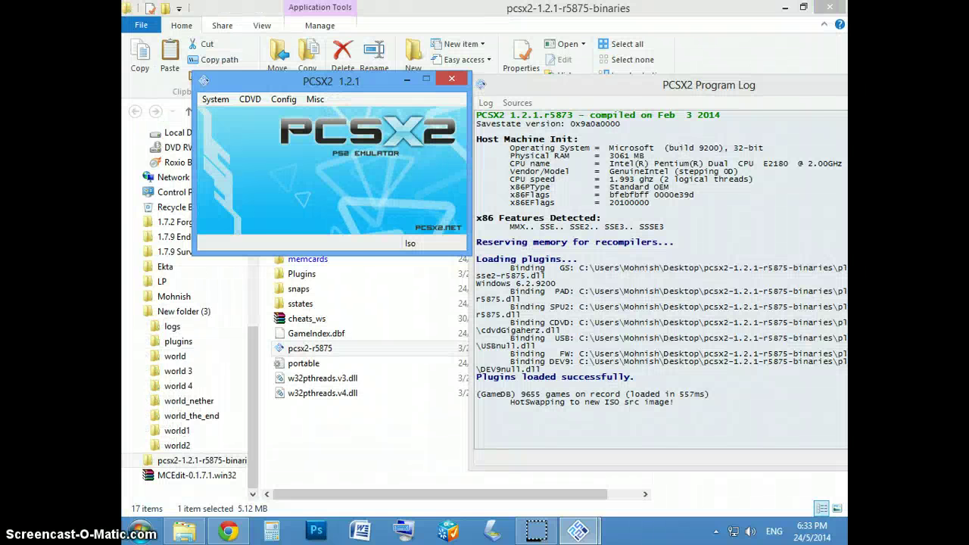
- Try Boot CDVD (fast), acknowledge the missing-BIOS error, and cancel BIOS selection
{"action": "left_click", "coordinate": [215, 100]}
{"action": "left_click", "coordinate": [246, 131]}
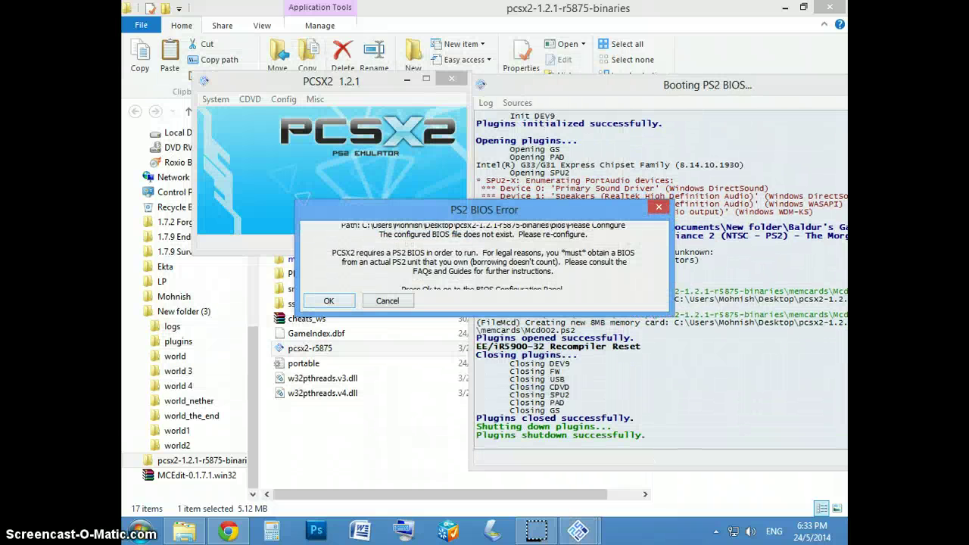
{"action": "left_click_drag", "start_coordinate": [456, 203], "coordinate": [463, 186]}
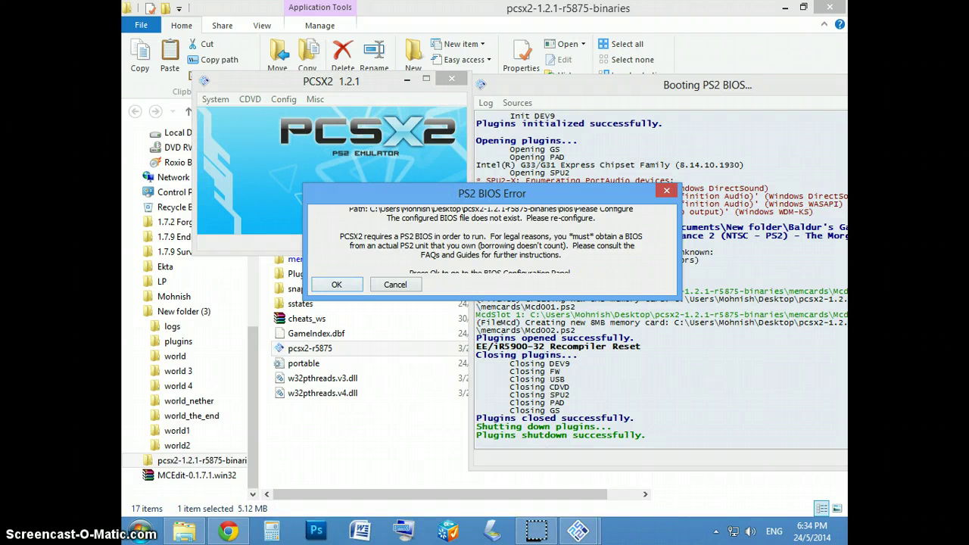
{"action": "key", "text": "Return"}
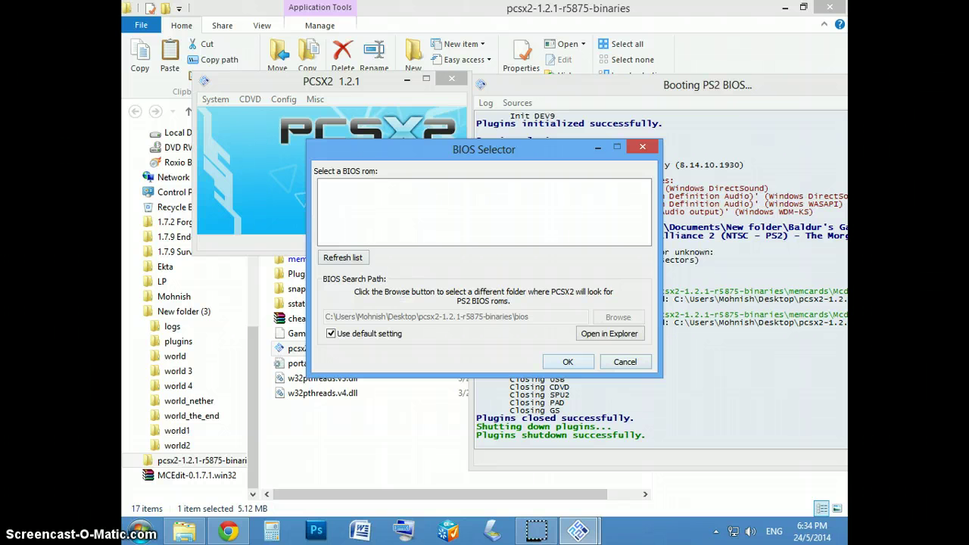
{"action": "left_click", "coordinate": [624, 362]}
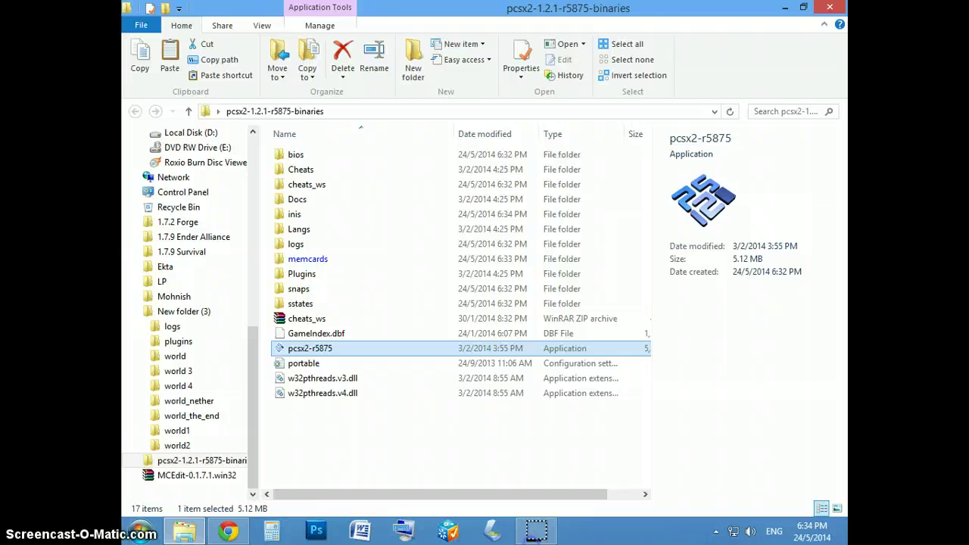
- Select all 39 BIOS files in My Documents\New folder\pcsx2-1.2.1\bios
{"action": "double_click", "coordinate": [331, 156]}
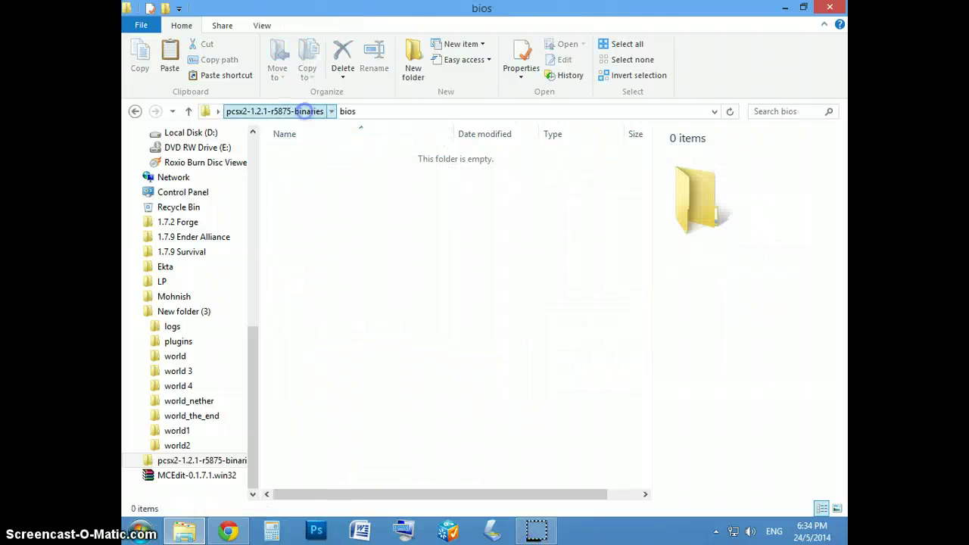
{"action": "left_click", "coordinate": [307, 111]}
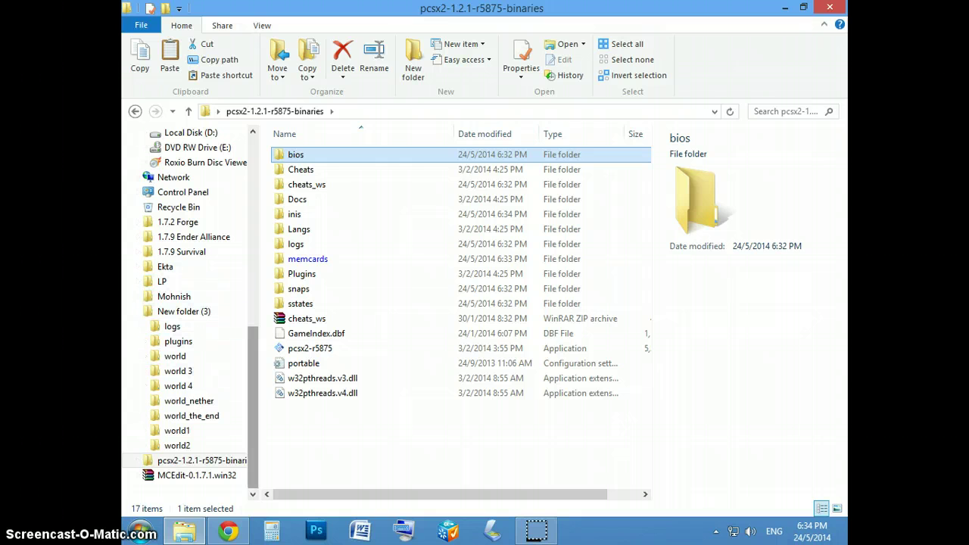
{"action": "scroll", "coordinate": [253, 342], "scroll_direction": "up", "scroll_amount": 5}
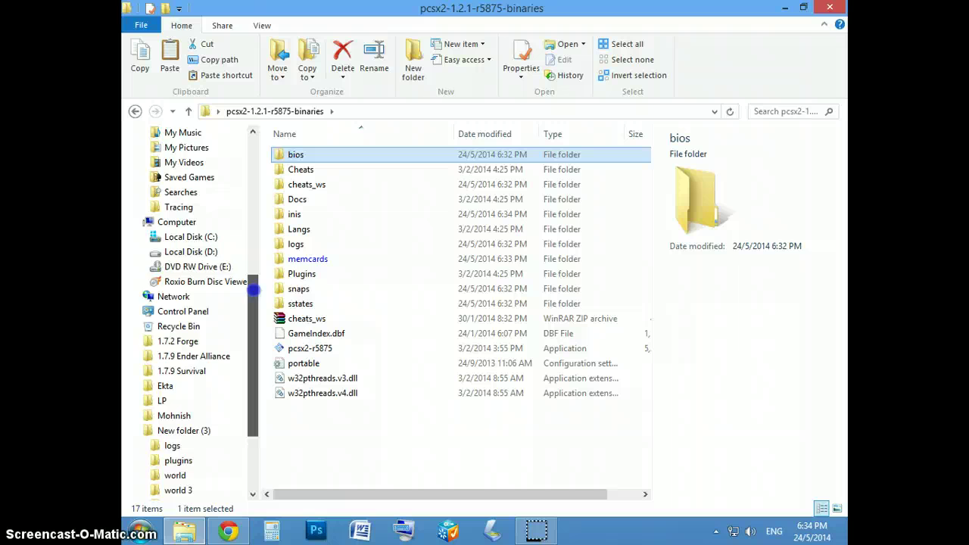
{"action": "left_click", "coordinate": [217, 223]}
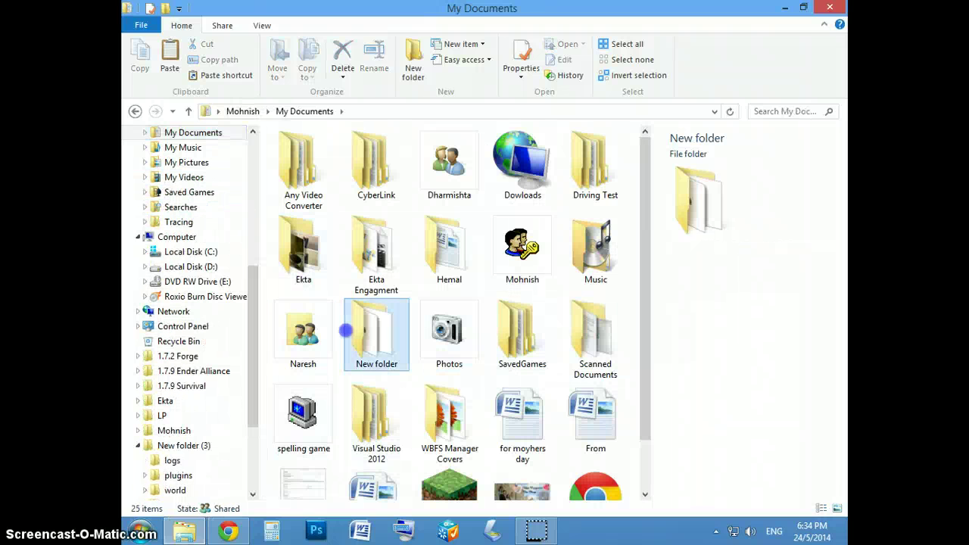
{"action": "double_click", "coordinate": [346, 331]}
{"action": "double_click", "coordinate": [321, 169]}
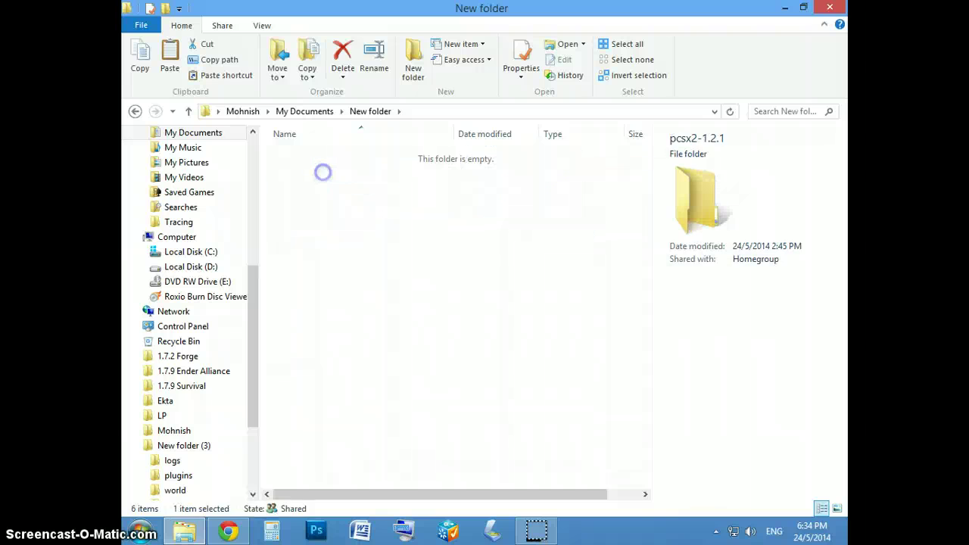
{"action": "double_click", "coordinate": [318, 156]}
{"action": "left_click", "coordinate": [321, 349]}
{"action": "key", "text": "ctrl+a"}
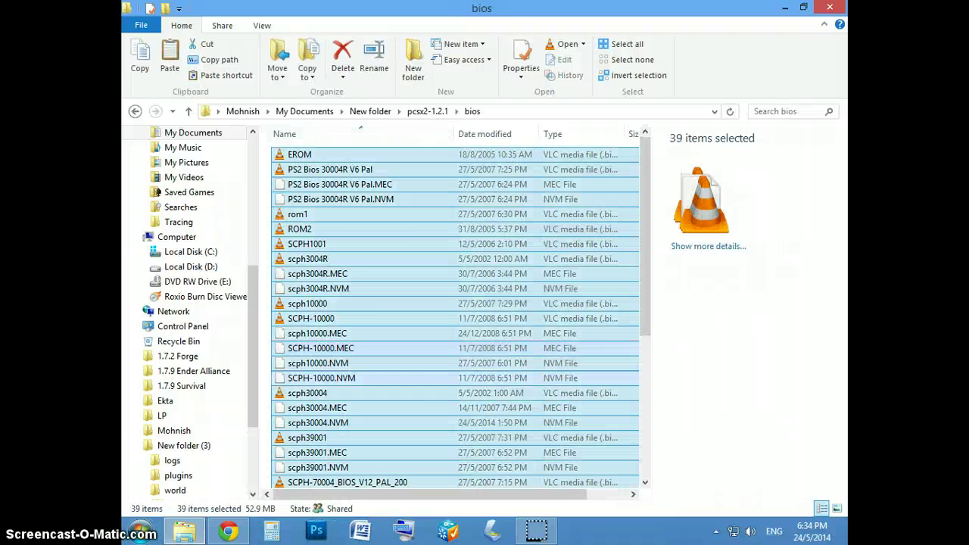
- Paste the BIOS files into the desktop pcsx2-1.2.1-r5875-binaries\bios folder
{"action": "left_click", "coordinate": [830, 7]}
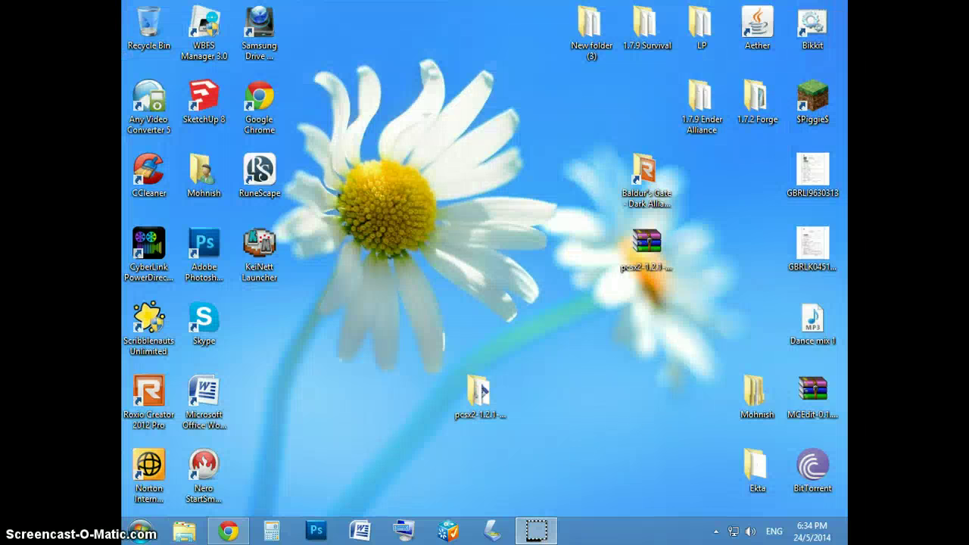
{"action": "double_click", "coordinate": [481, 391]}
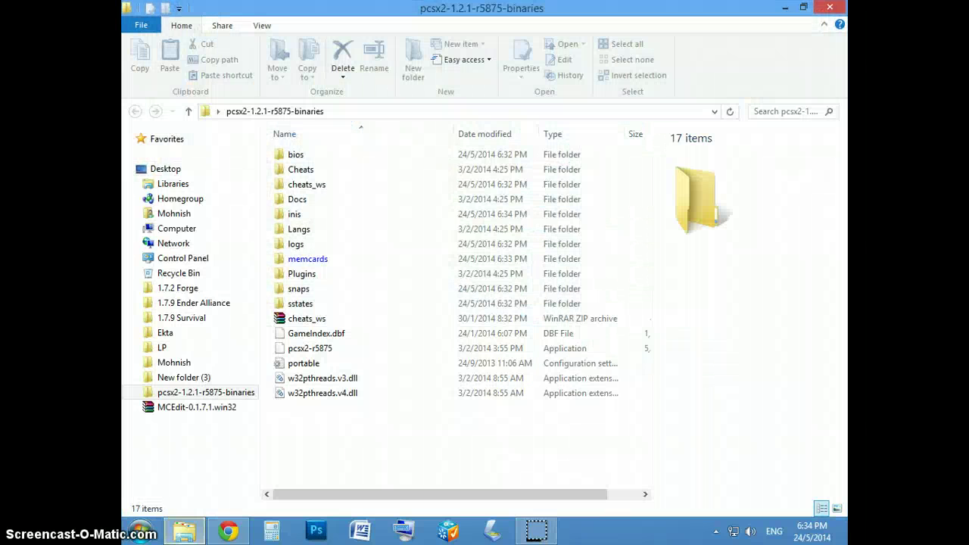
{"action": "left_click", "coordinate": [311, 155]}
{"action": "double_click", "coordinate": [311, 155]}
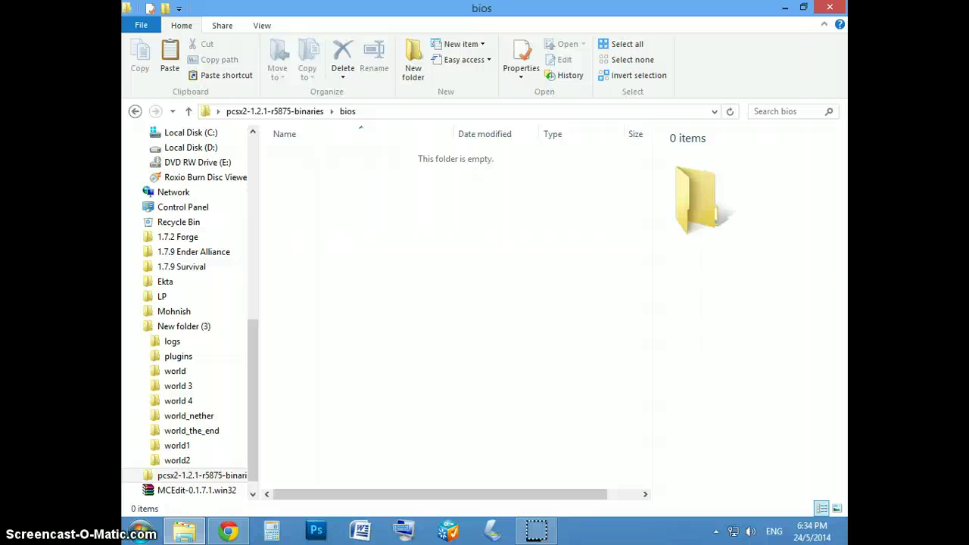
{"action": "key", "text": "ctrl+v"}
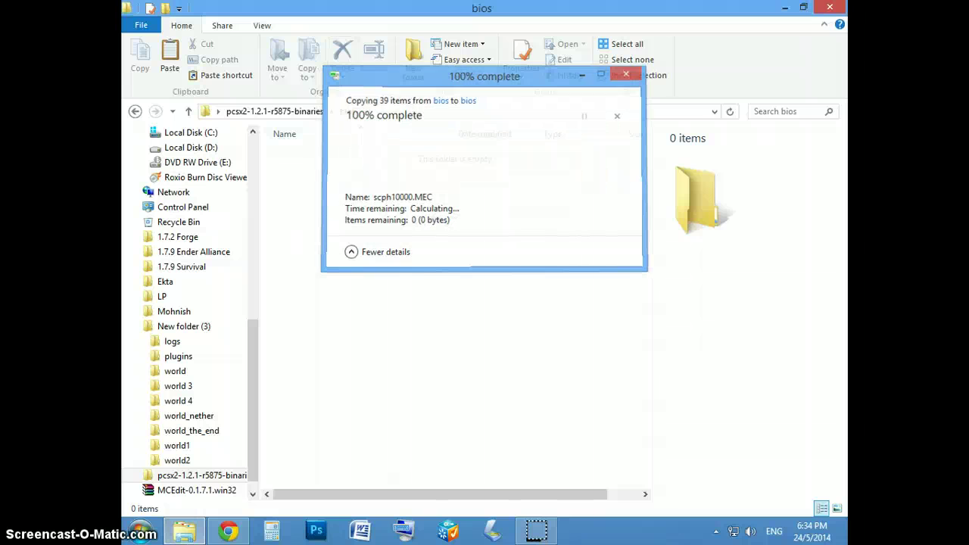
{"action": "left_click", "coordinate": [275, 111]}
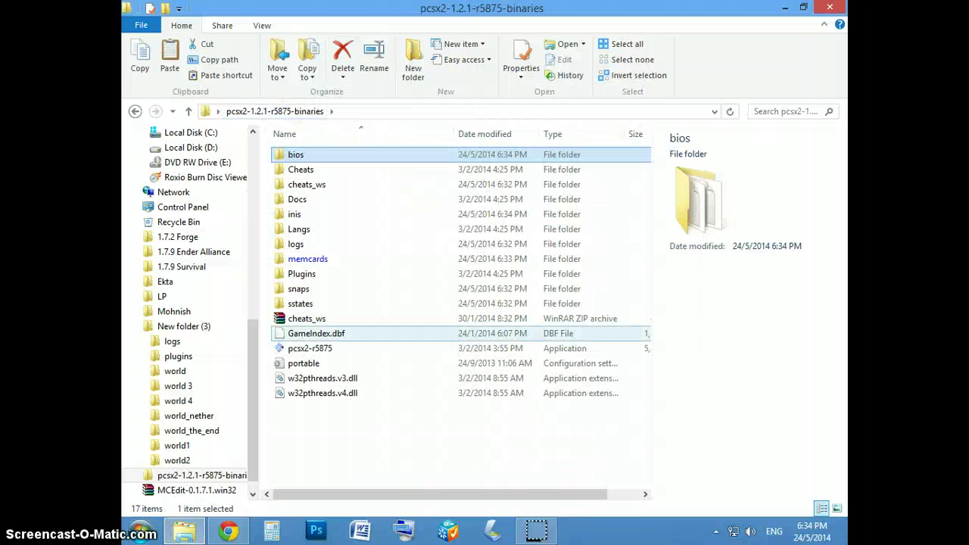
- Relaunch PCSX2, fast-boot the game, and pick the Europe v01.60 BIOS when prompted
{"action": "double_click", "coordinate": [322, 348]}
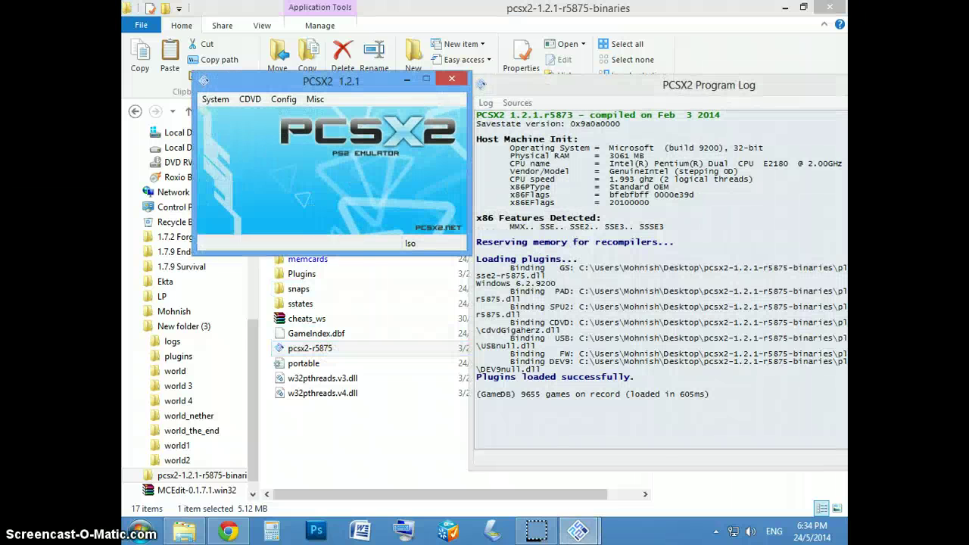
{"action": "left_click", "coordinate": [216, 99]}
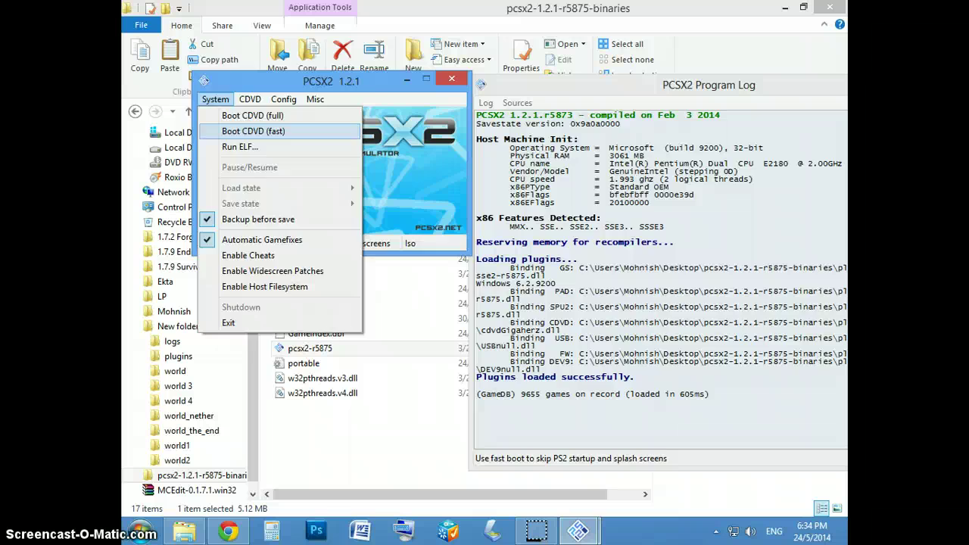
{"action": "left_click", "coordinate": [253, 131]}
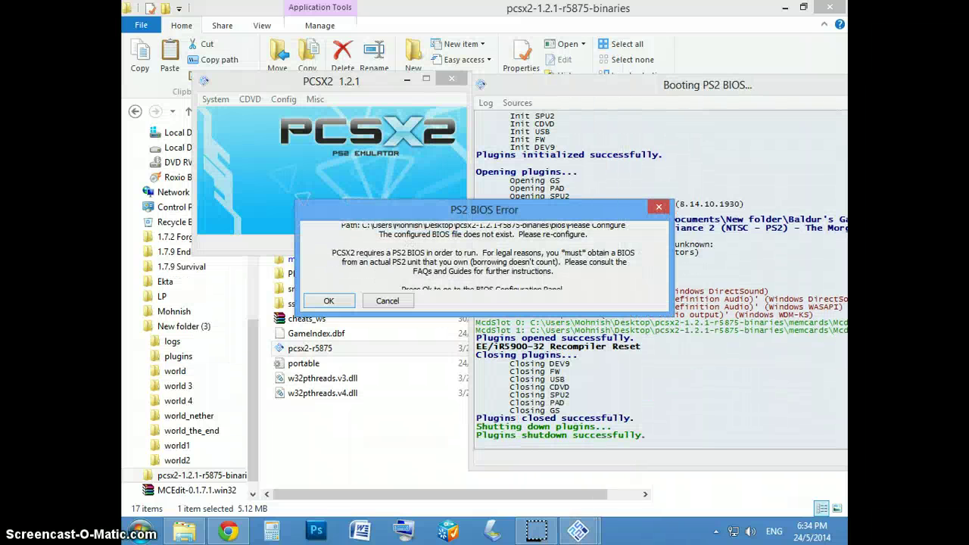
{"action": "left_click", "coordinate": [330, 297]}
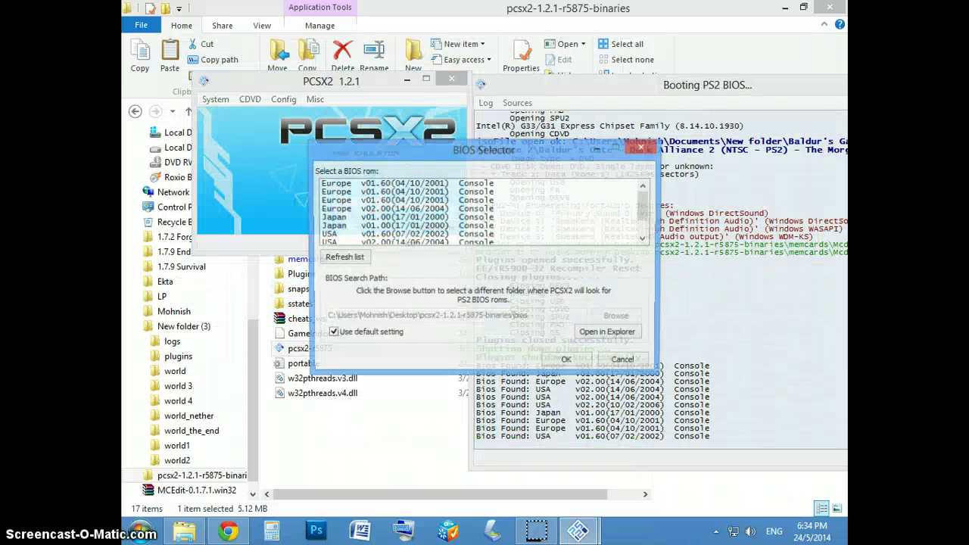
{"action": "double_click", "coordinate": [356, 183]}
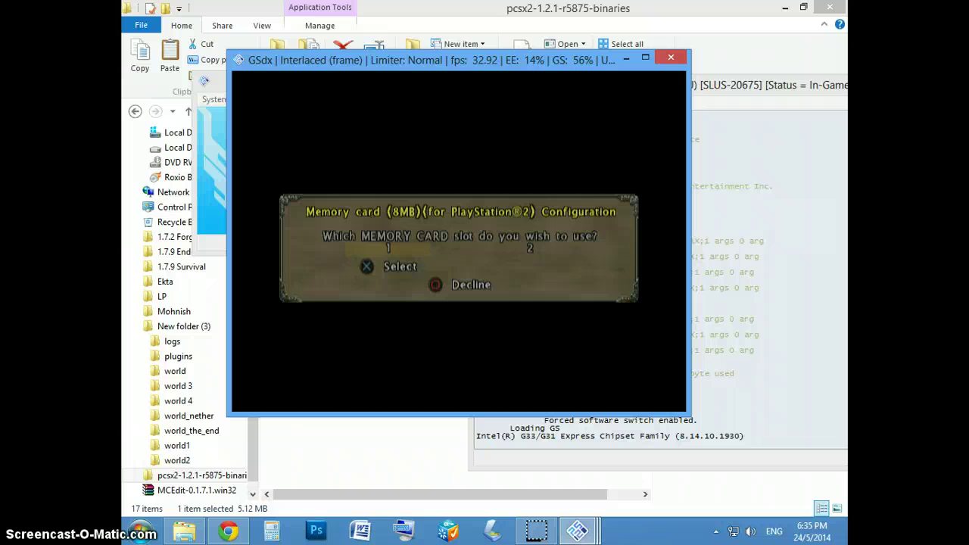
- Maximize the GSdx game window, choose memory card slot 1, and continue past the unformatted-card notice
{"action": "double_click", "coordinate": [424, 59]}
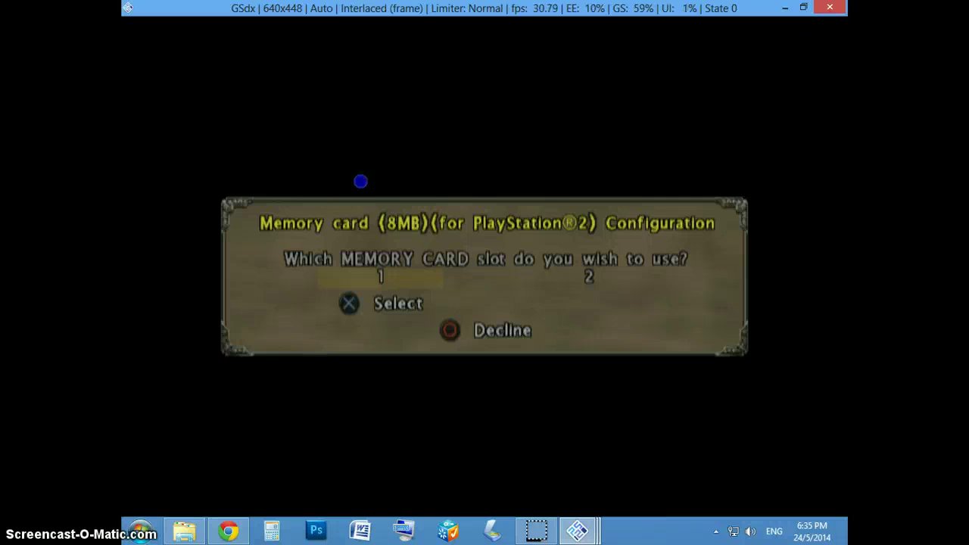
{"action": "key", "text": "Return"}
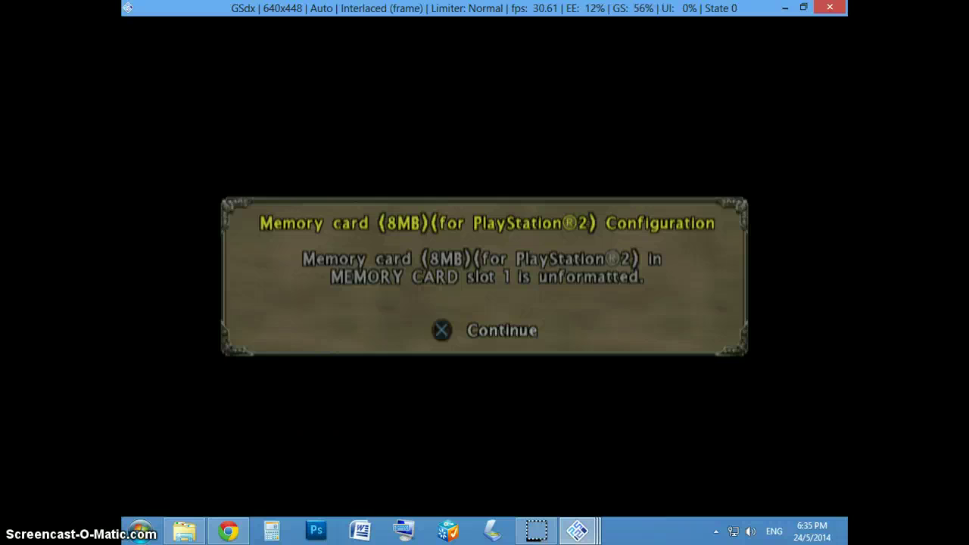
{"action": "key", "text": "Return"}
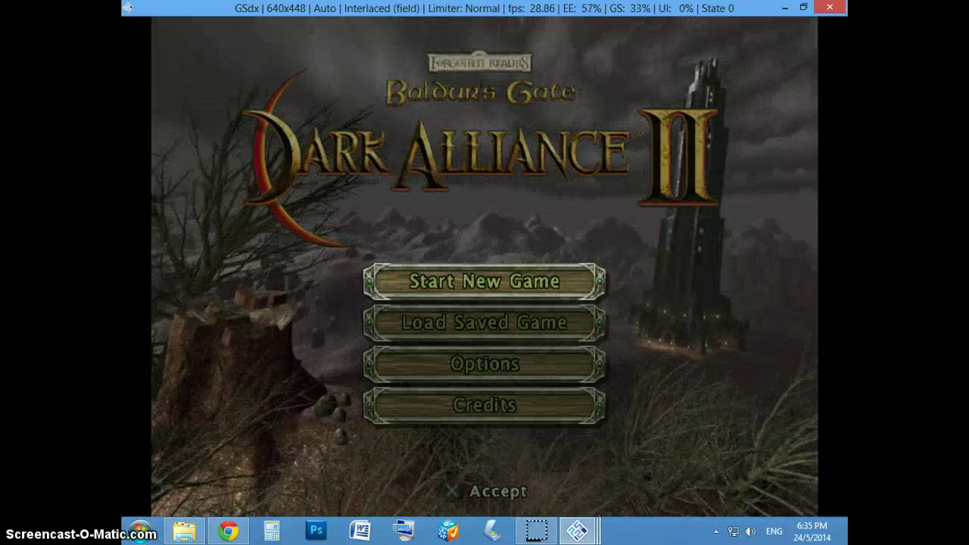
{"action": "mouse_move", "coordinate": [847, 1]}
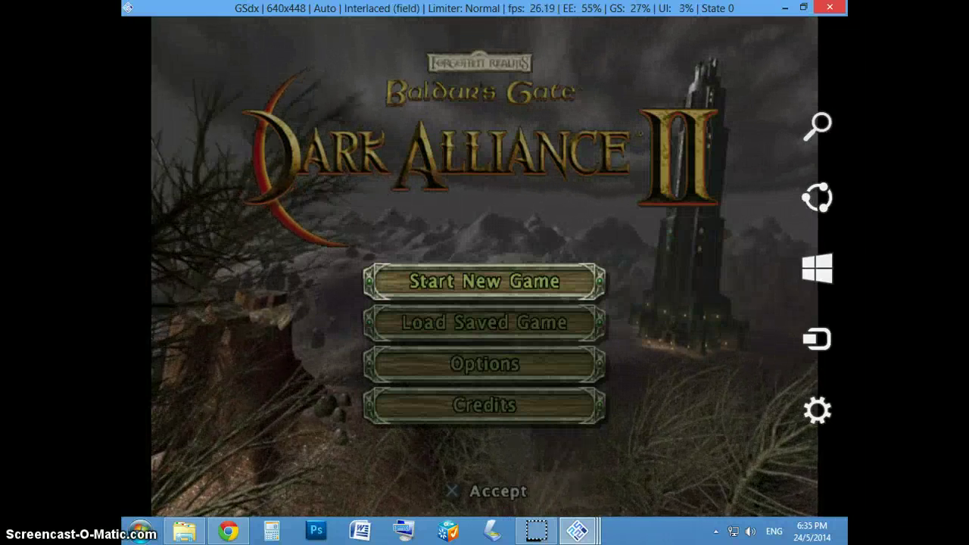